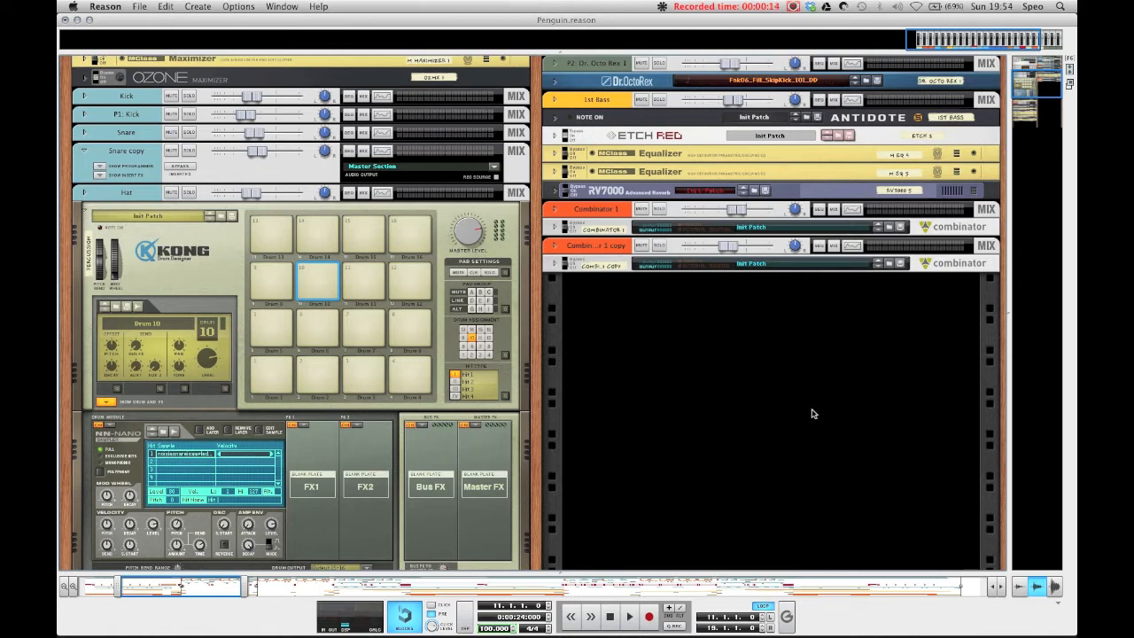
Play the looped section from bar 11 to hear the percussion, and stop playback
key("space")
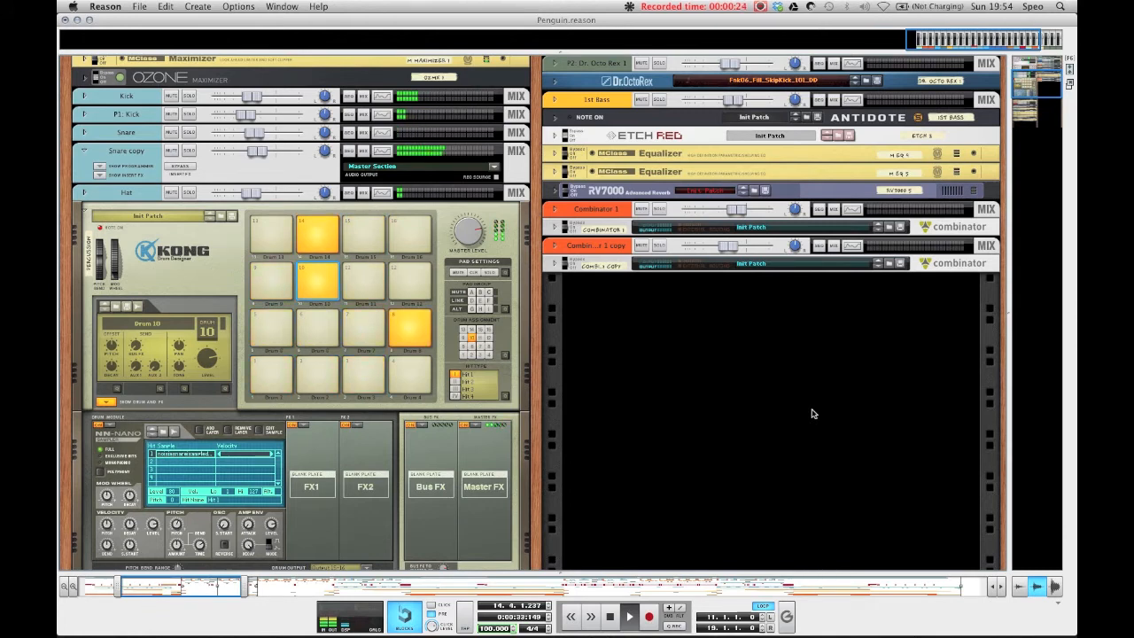
key("space")
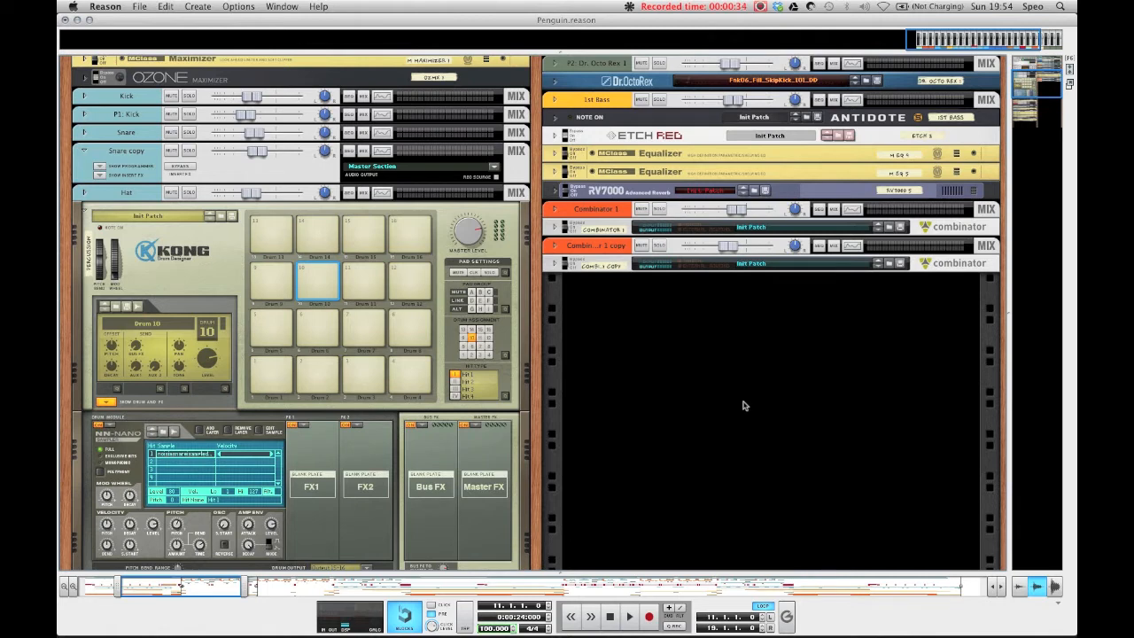
Inspect Drum 14's snare sample in the sample editor, try nudging its end marker, and discard the edit
left_click(325, 237)
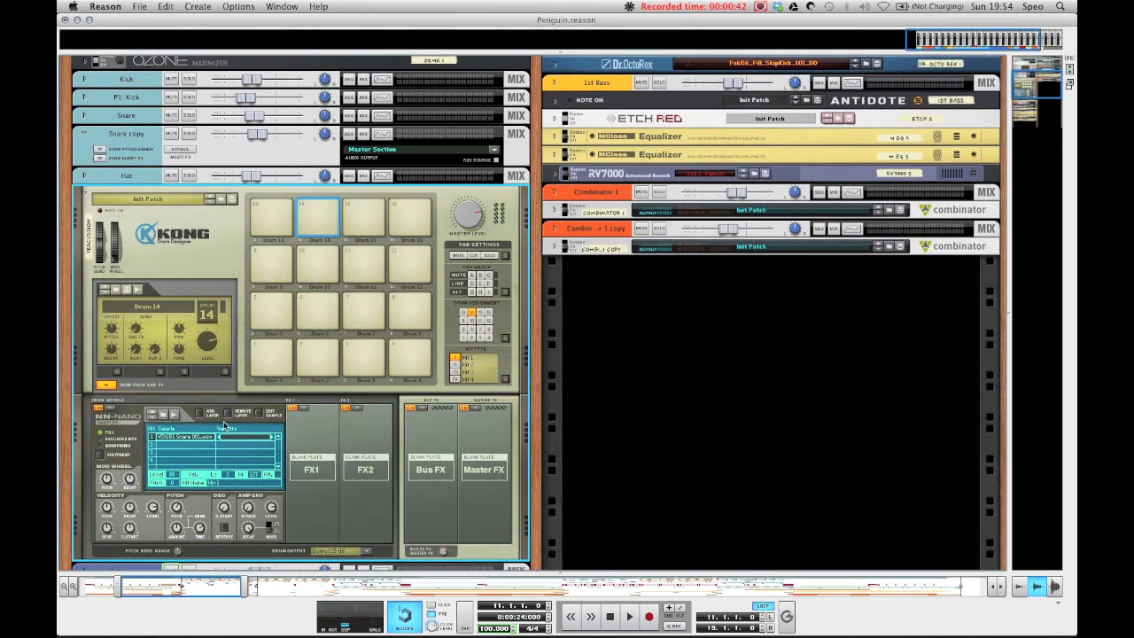
left_click(262, 417)
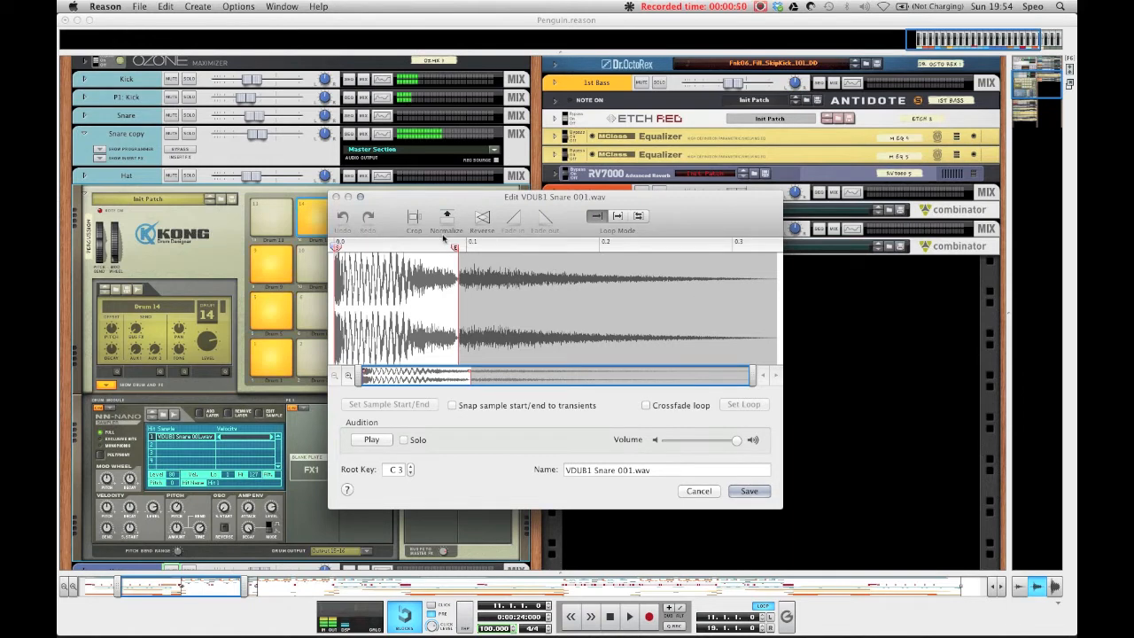
mouse_move(455, 249)
left_mouse_down()
mouse_move(774, 249)
mouse_move(454, 258)
left_mouse_up()
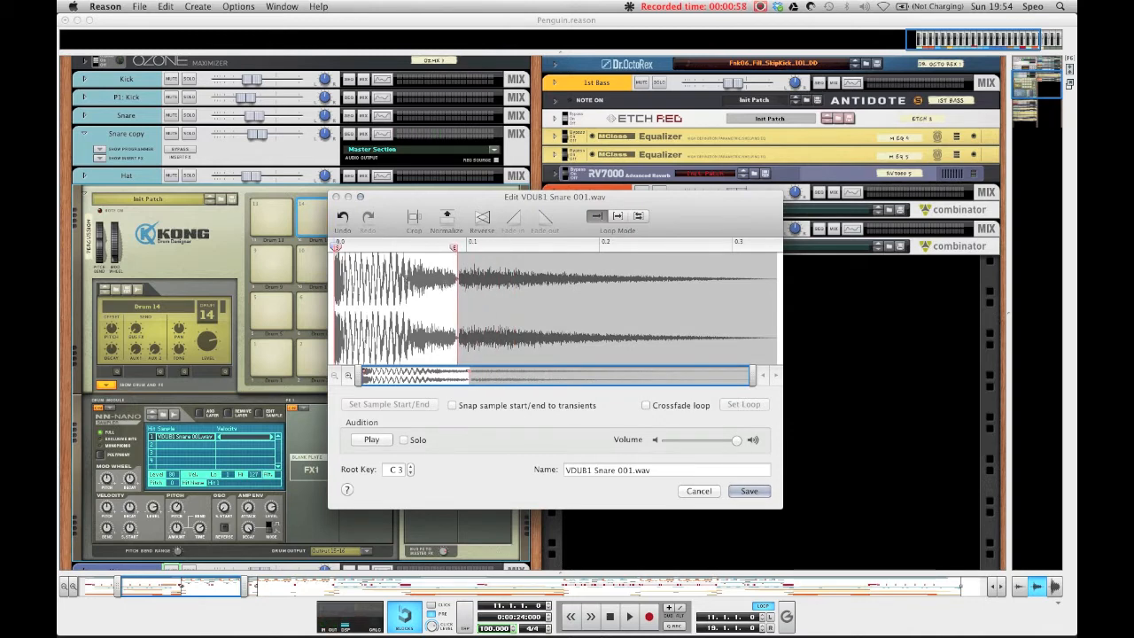
left_click(692, 491)
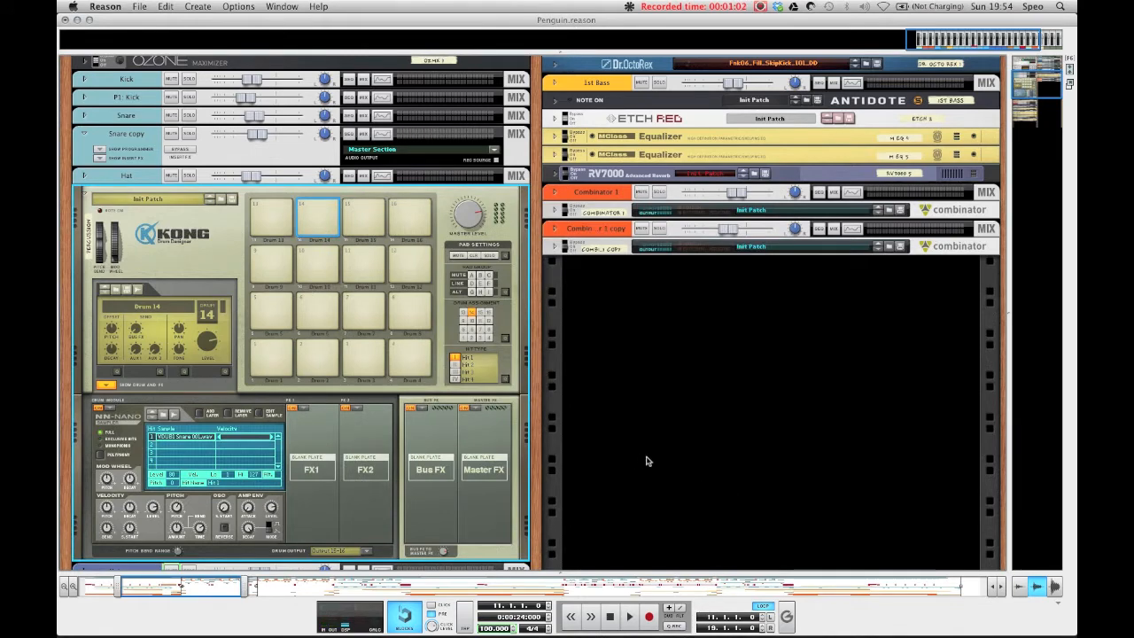
Examine the Percussion track's Drum 14 and Drum 8 notes in the sequencer and return to the rack
key("F7")
left_click_drag(679, 250, 679, 332)
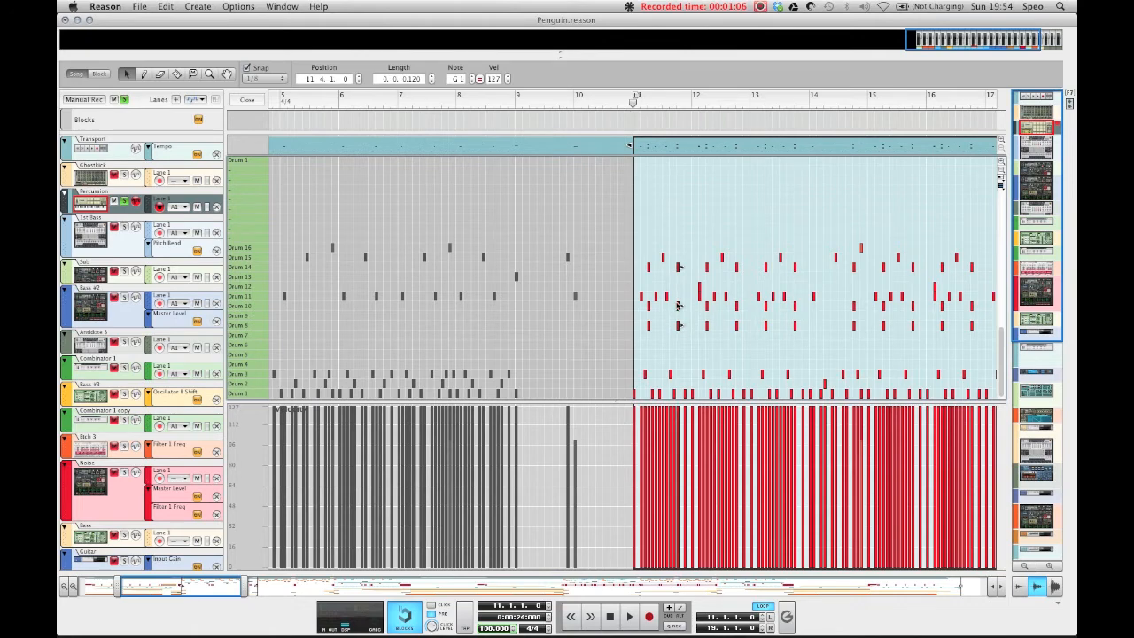
key("F6")
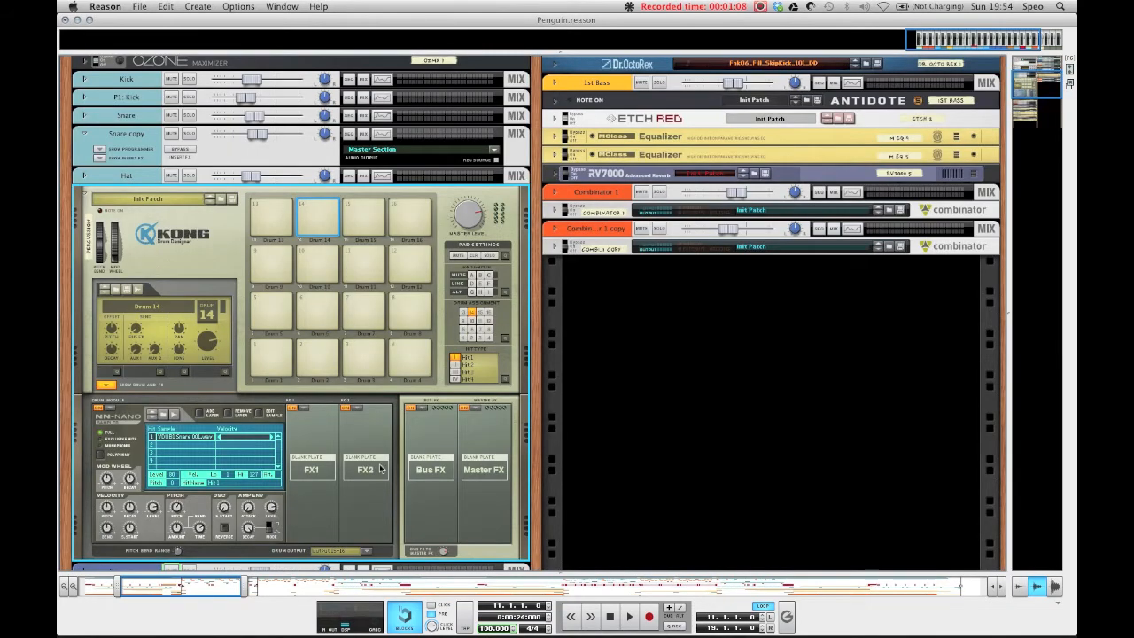
Check Drum 14's Output 15-16 assignment, select Drum 8, and trace Kong's rear cabling to the Snare copy channel
scroll(381, 468, "down", 1)
left_click(376, 531)
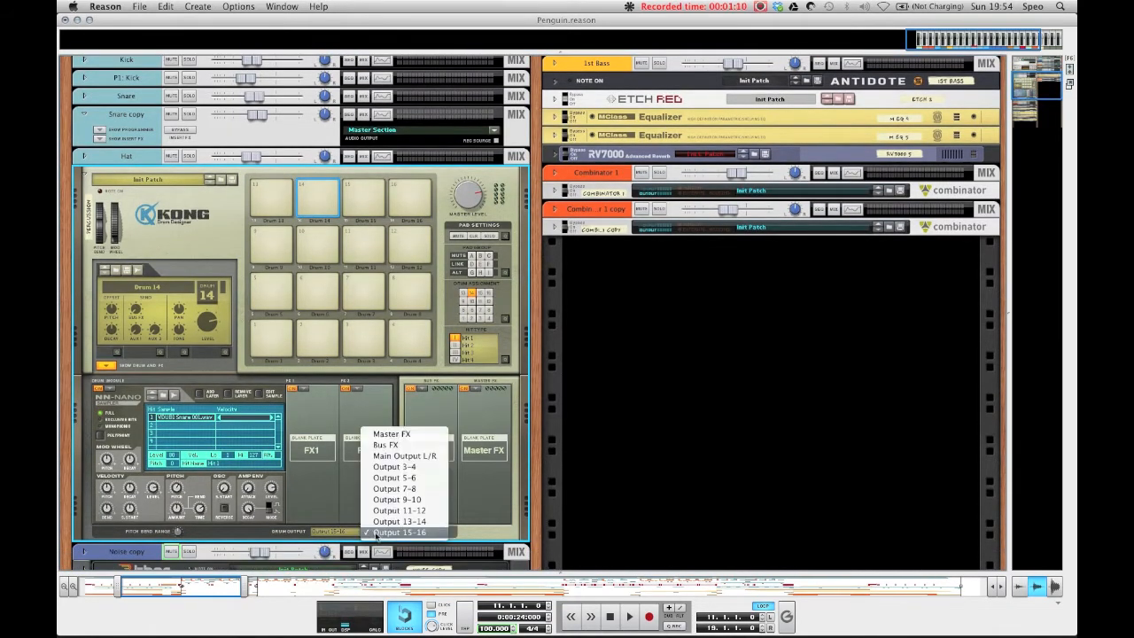
left_click(382, 532)
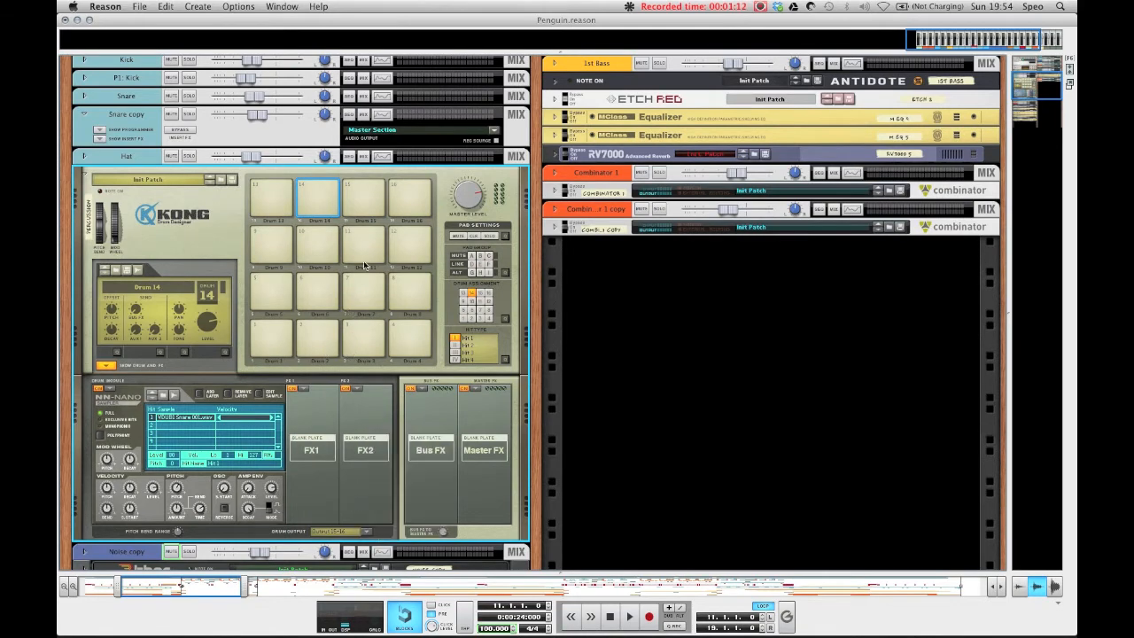
left_click(417, 301)
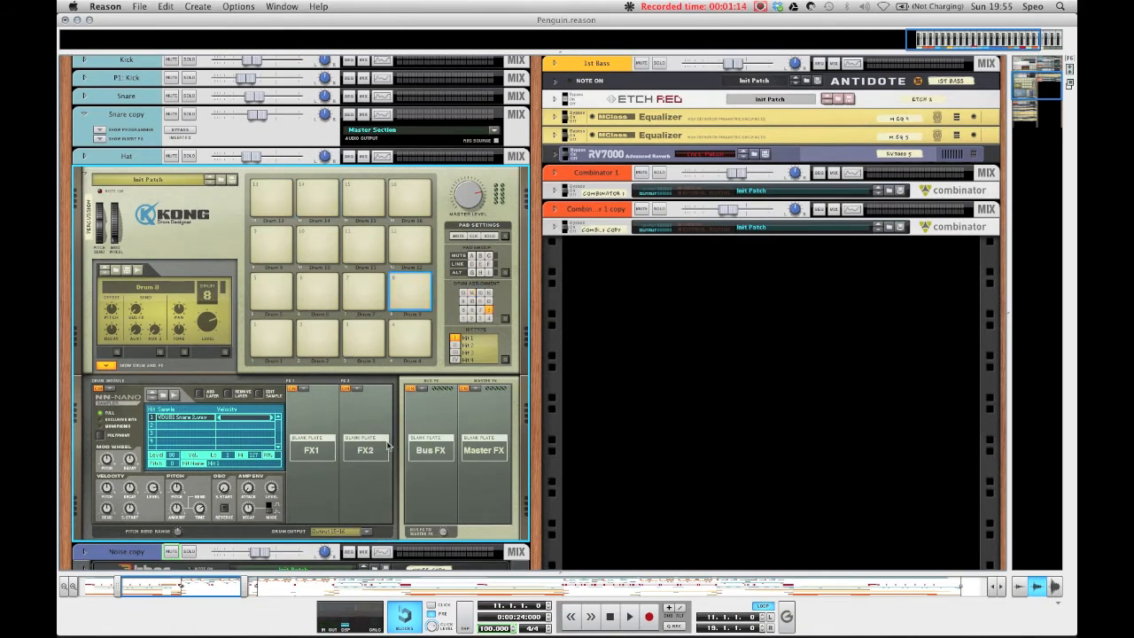
key("Tab")
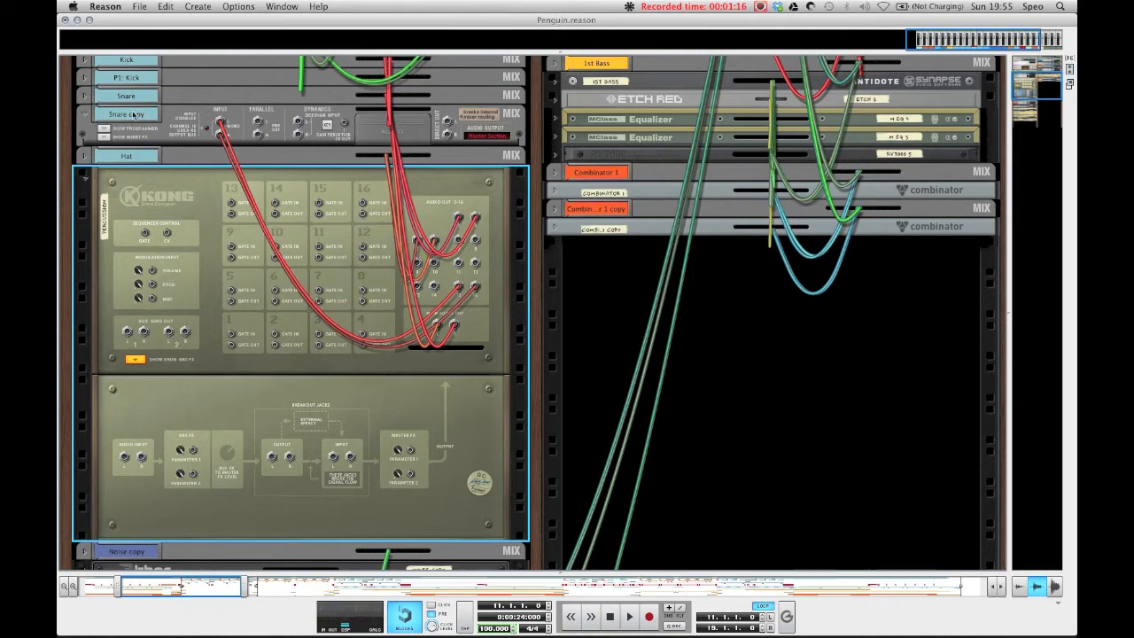
left_click(126, 116)
key("Tab")
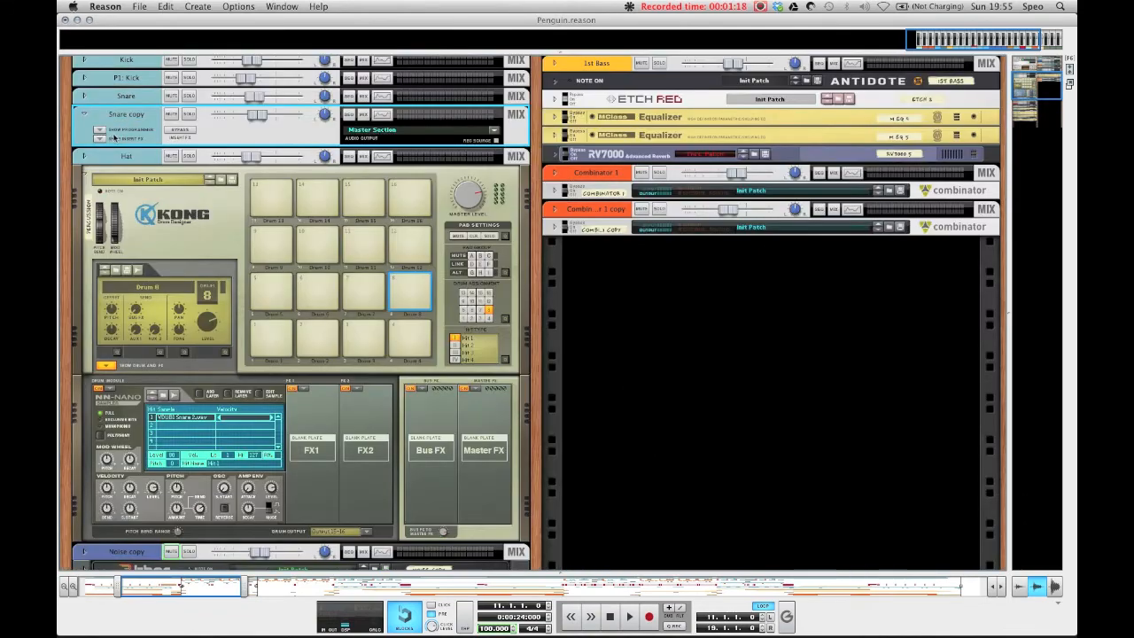
Show Snare copy's insert effects and delete the Stereo Imager, RV7000, MClass Equalizer, Scream 4 and Faturator
left_click(99, 139)
left_click(193, 526)
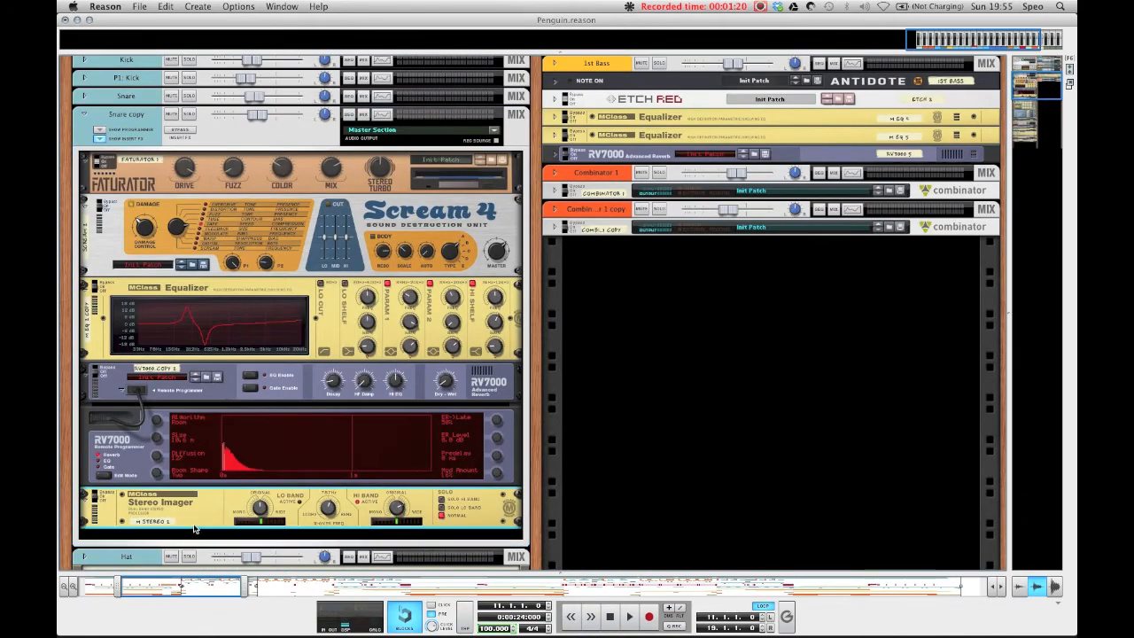
key("super+BackSpace")
left_click(187, 410)
key("super+BackSpace")
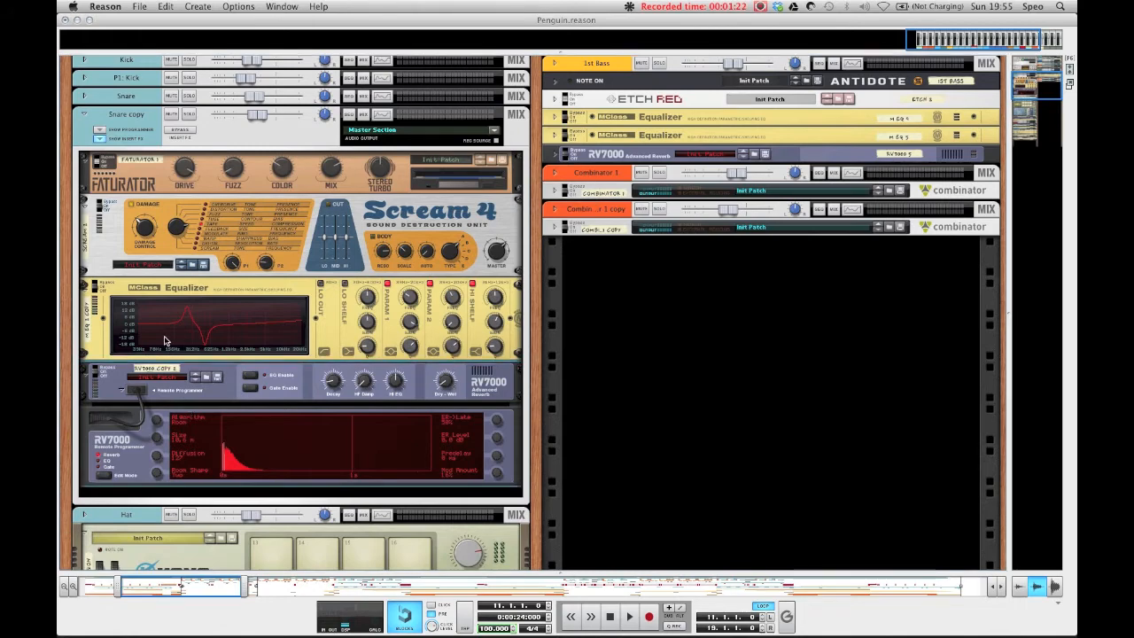
left_click(161, 323)
key("super+BackSpace")
left_click(116, 257)
key("super+BackSpace")
left_click(149, 168)
key("super+BackSpace")
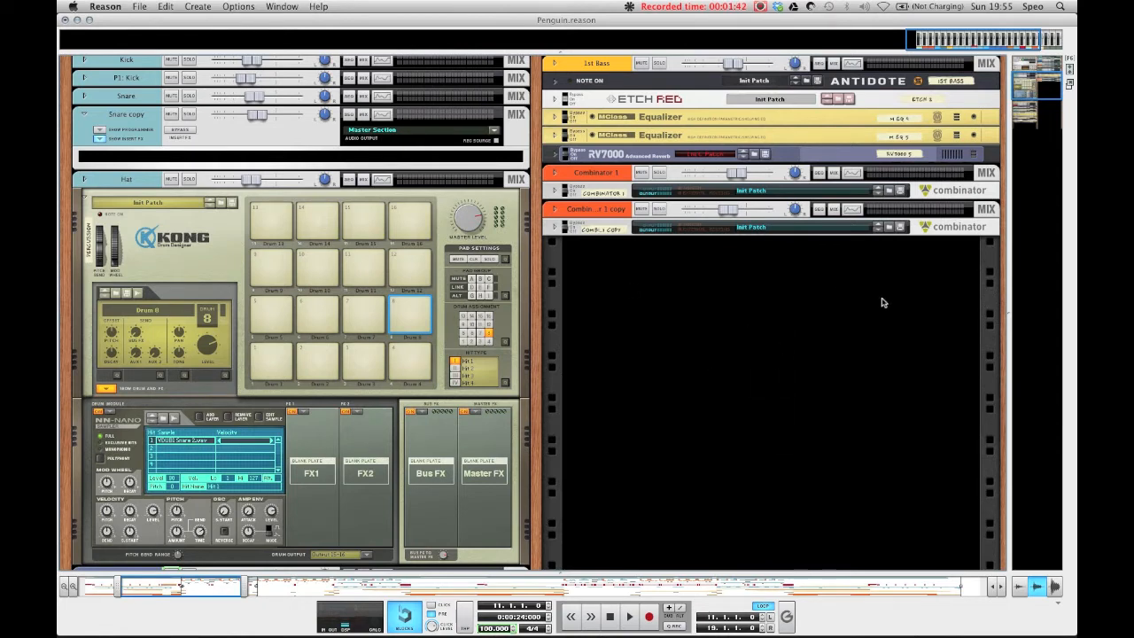
Add an MClass Equalizer to Snare copy's inserts and shape a narrow low-mid boost with Parametric 1
right_click(299, 160)
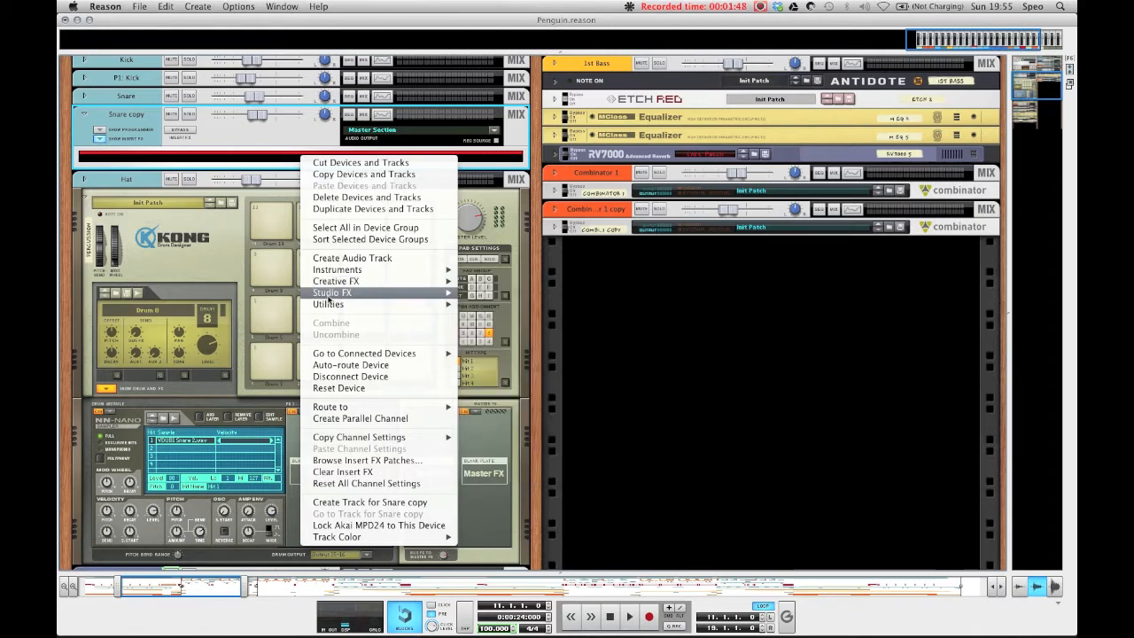
mouse_move(331, 295)
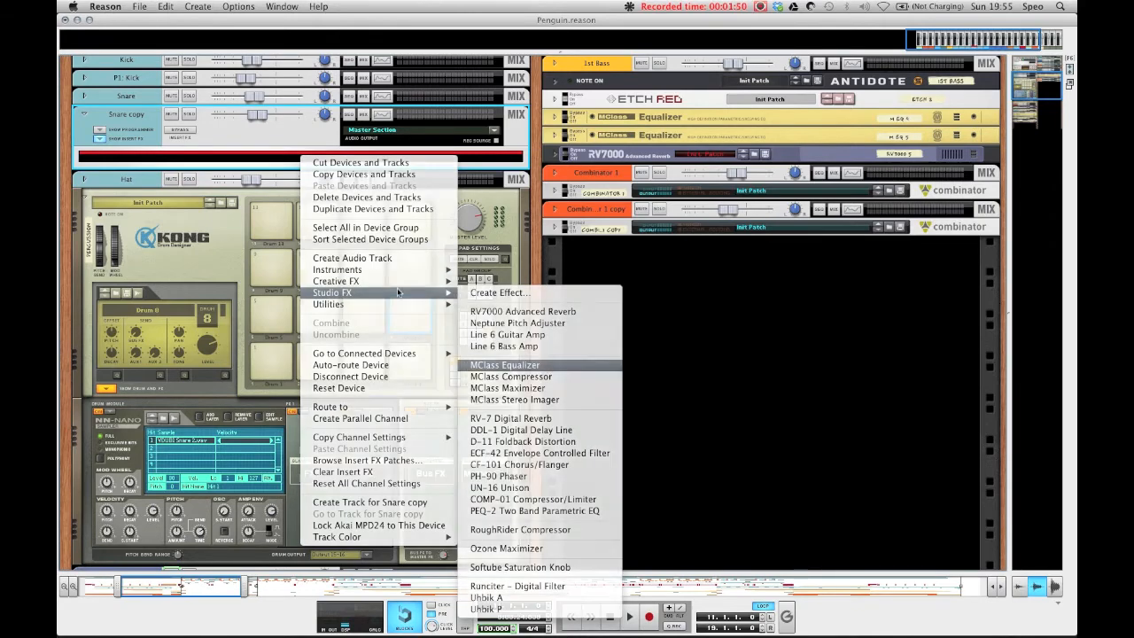
left_click(546, 366)
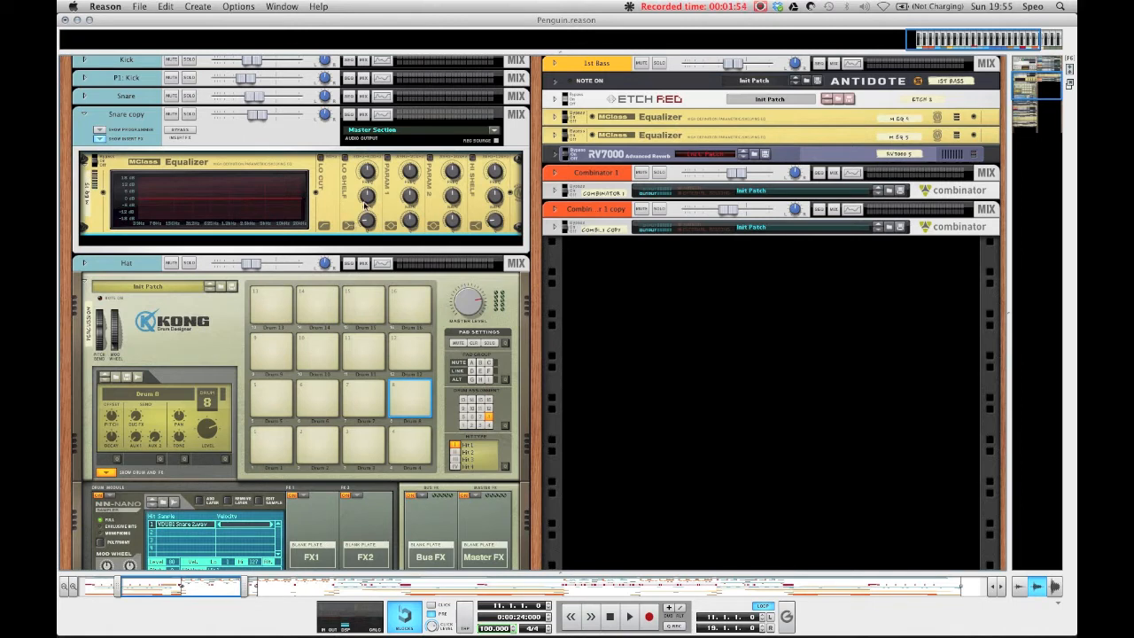
left_click(388, 159)
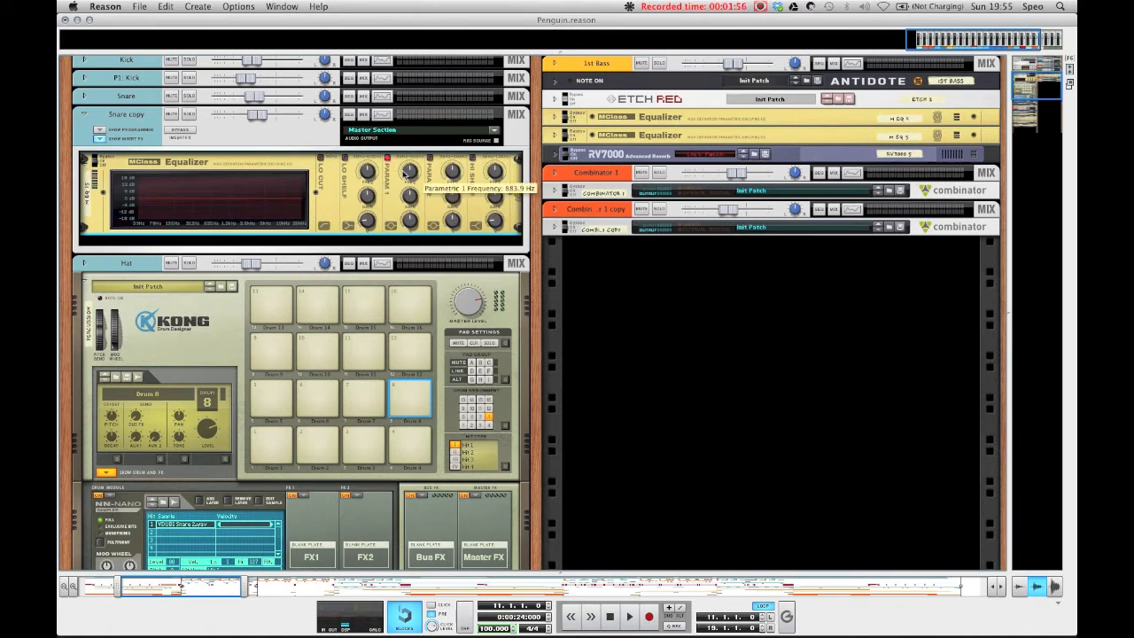
left_click_drag(405, 173, 410, 176)
left_click_drag(412, 172, 414, 178)
left_click_drag(412, 198, 412, 218)
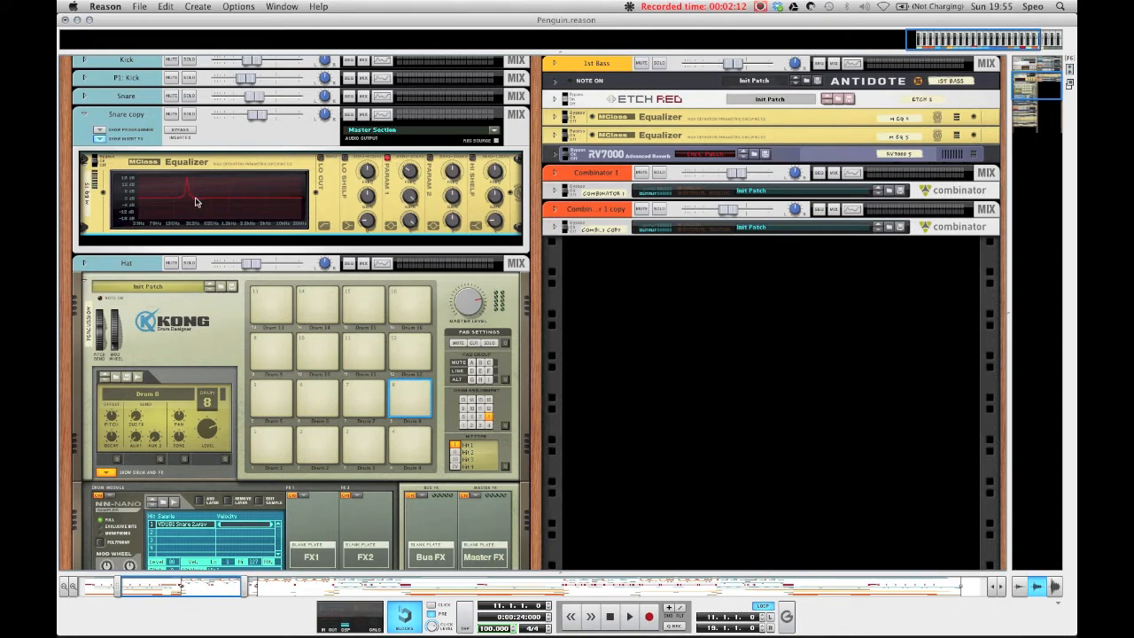
Try changing the pitch of Drum 14's snare sample in the NN-Nano
scroll(222, 223, "down", 3)
left_click(321, 254)
left_click_drag(180, 522, 175, 525)
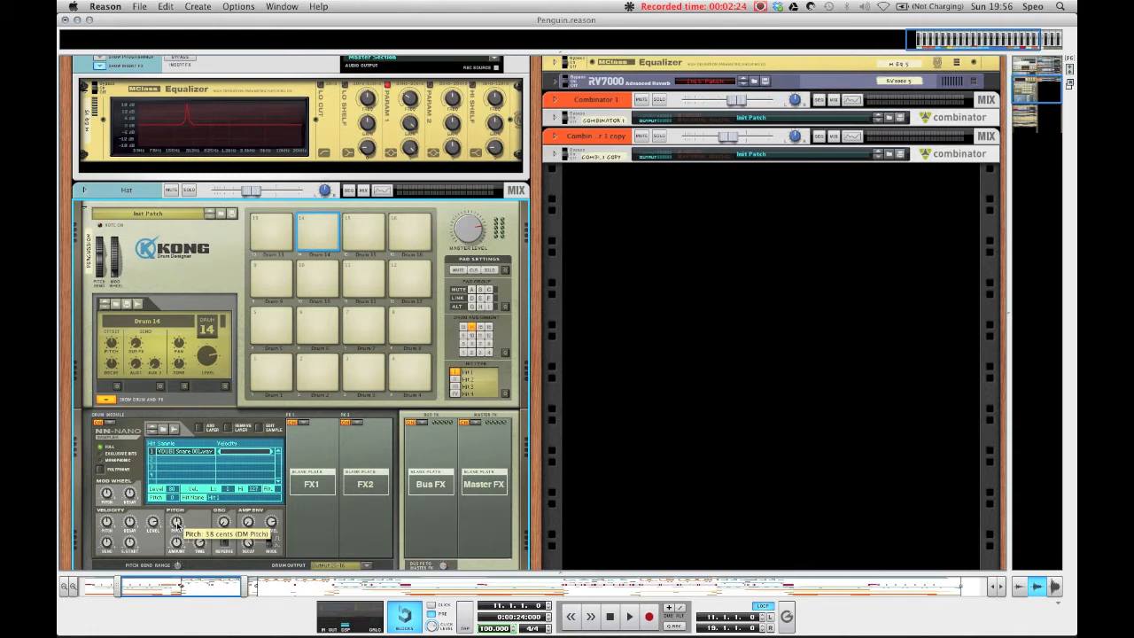
left_click_drag(175, 525, 179, 522)
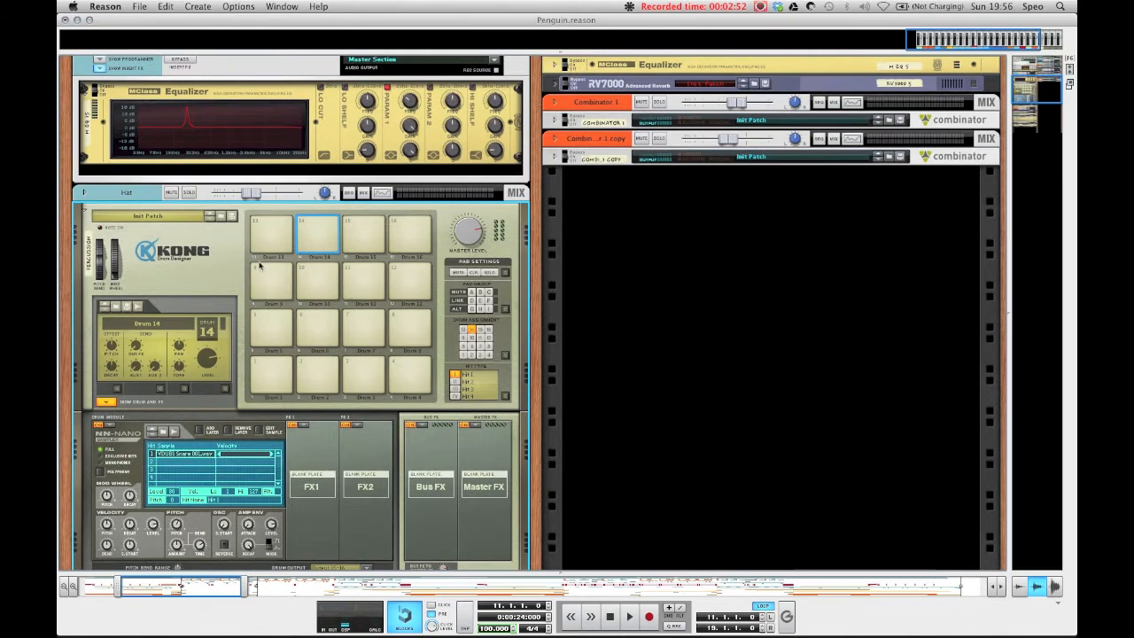
Undo the recent edits until the new equalizer is gone and the deleted Faturator is restored on Snare copy
scroll(264, 211, "up", 2)
left_click(264, 189)
key("super+z")
key("super+z")
key("super+z")
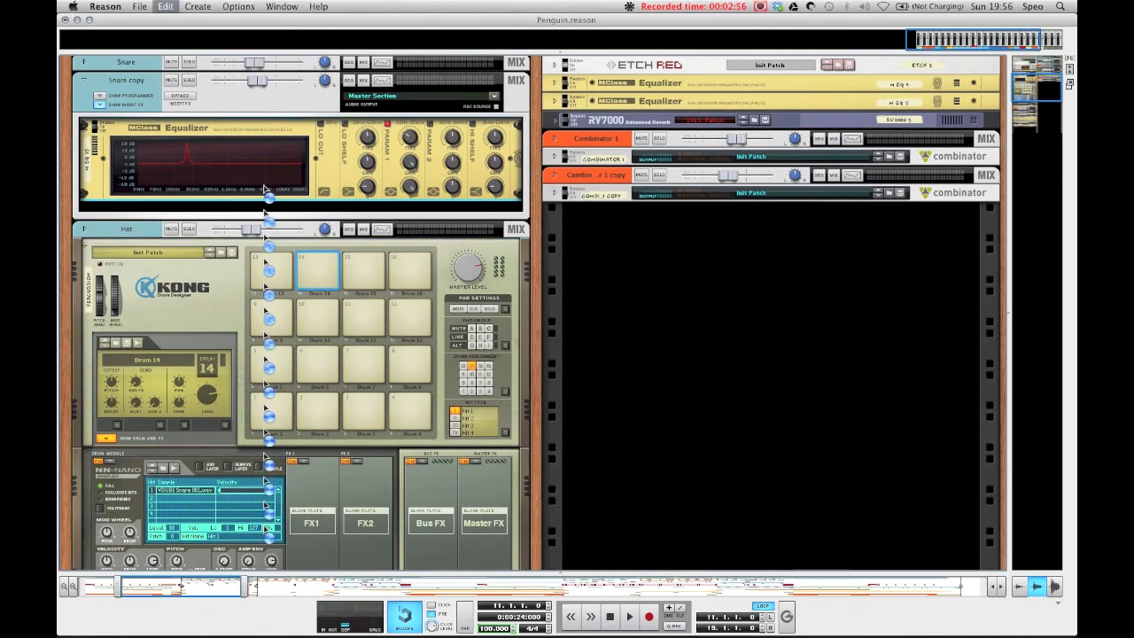
key("super+z")
key("super+z")
key("super+z")
key("super+z")
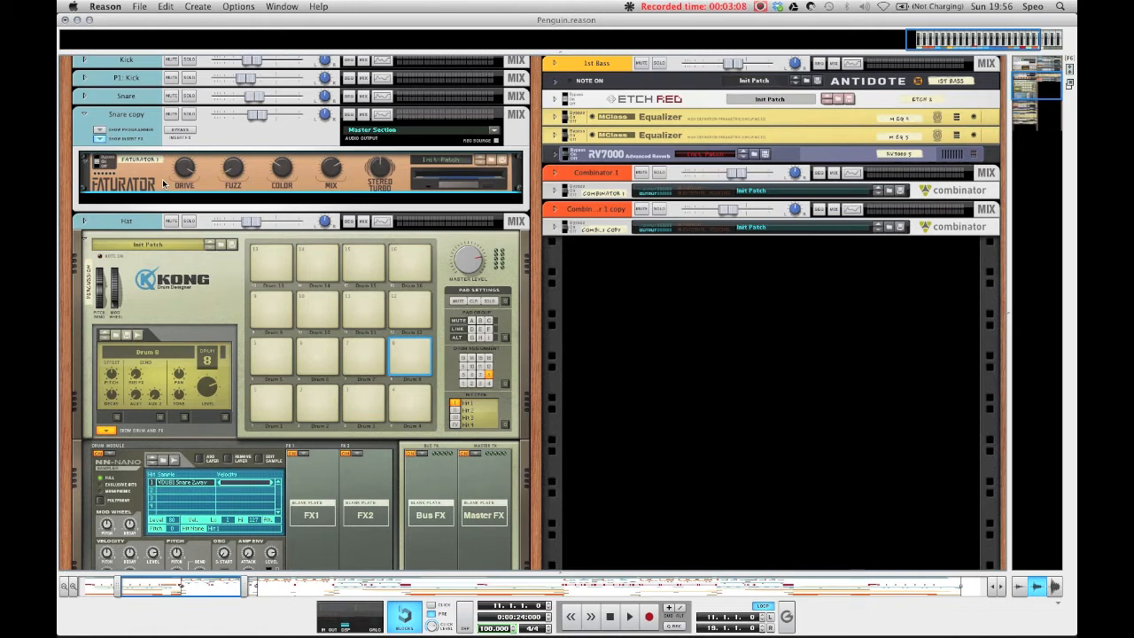
Check the Faturator's Drive, Color and Mix settings and restore the deleted Scream 4 below it
mouse_move(182, 172)
mouse_move(276, 168)
mouse_move(330, 168)
left_click(100, 157)
key("super+v")
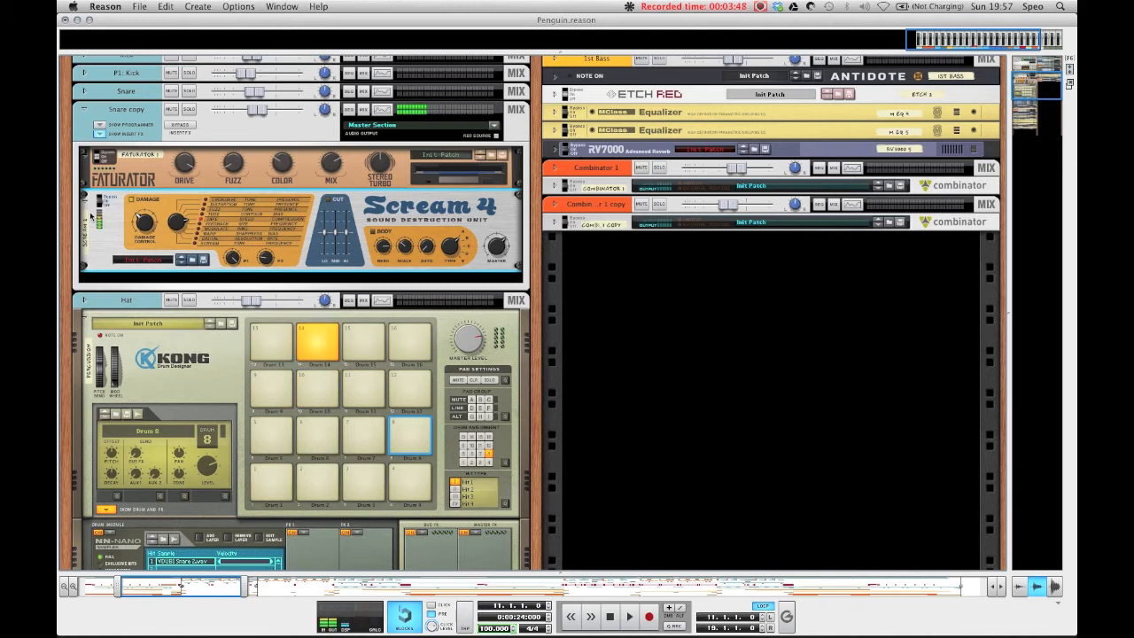
Restore the deleted MClass Equalizer below Scream 4 and check its Parametric 1 and Parametric 2 settings
scroll(98, 225, "down", 1)
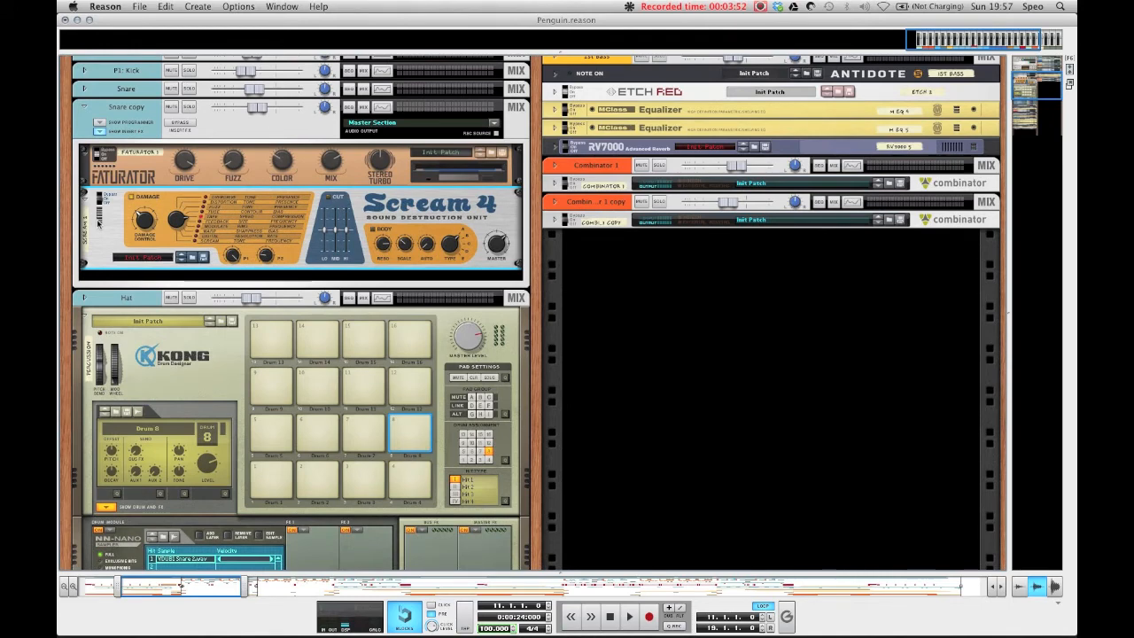
key("super+v")
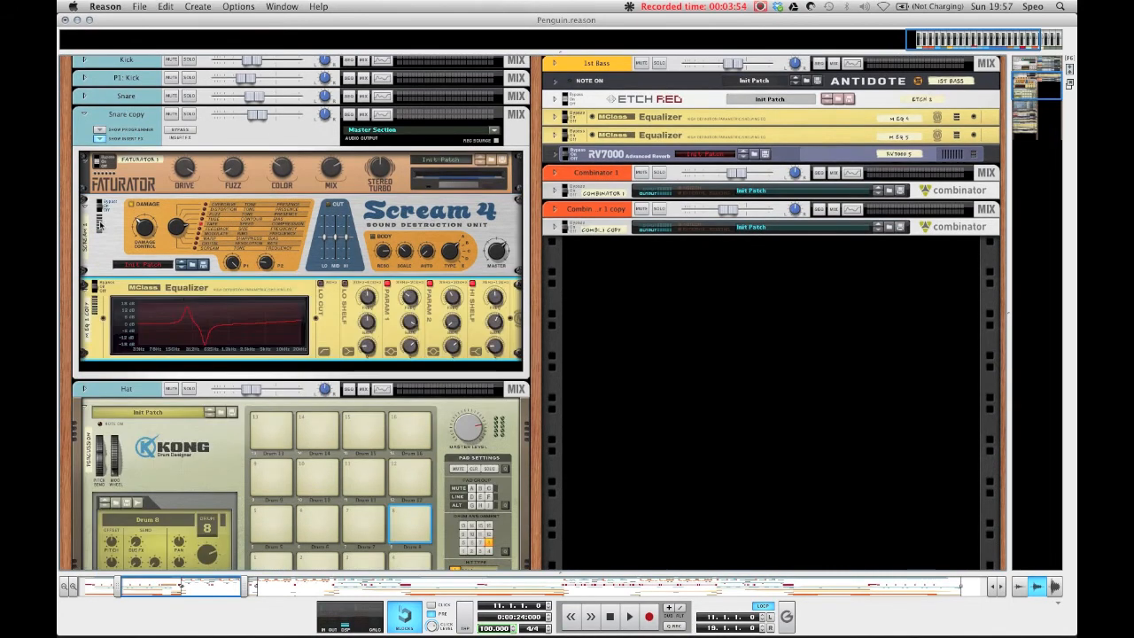
scroll(218, 307, "down", 2)
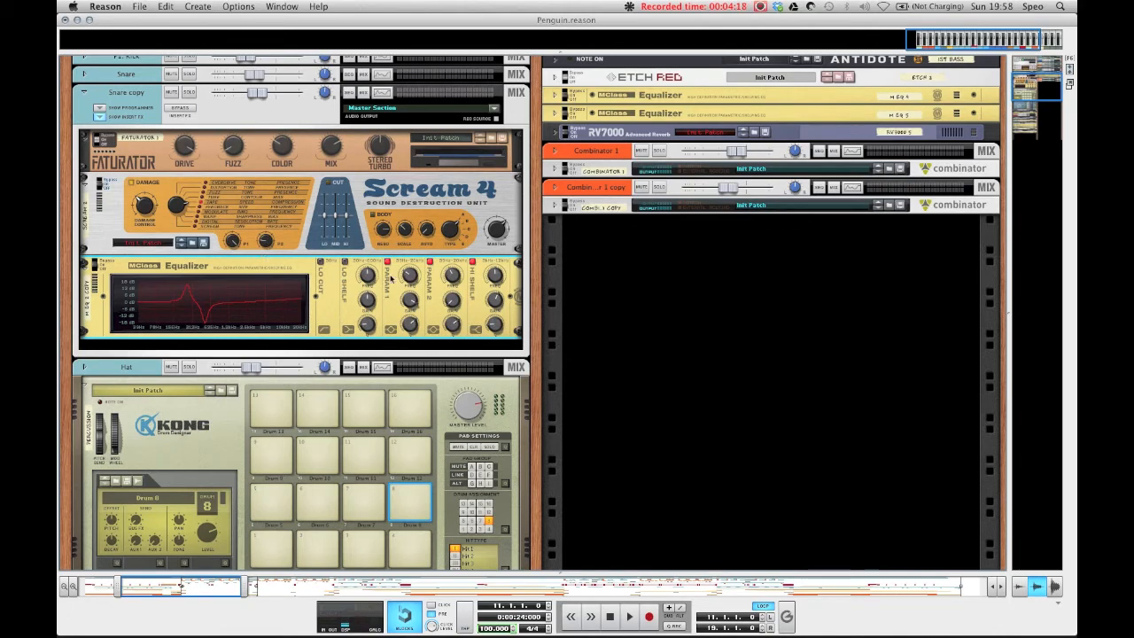
mouse_move(410, 276)
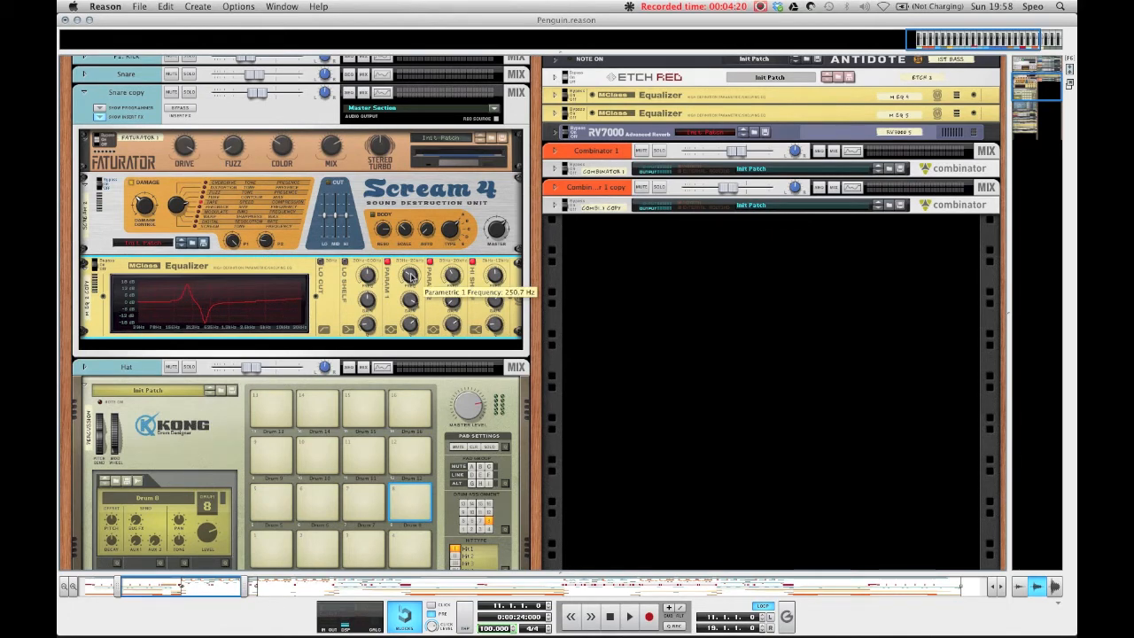
mouse_move(410, 297)
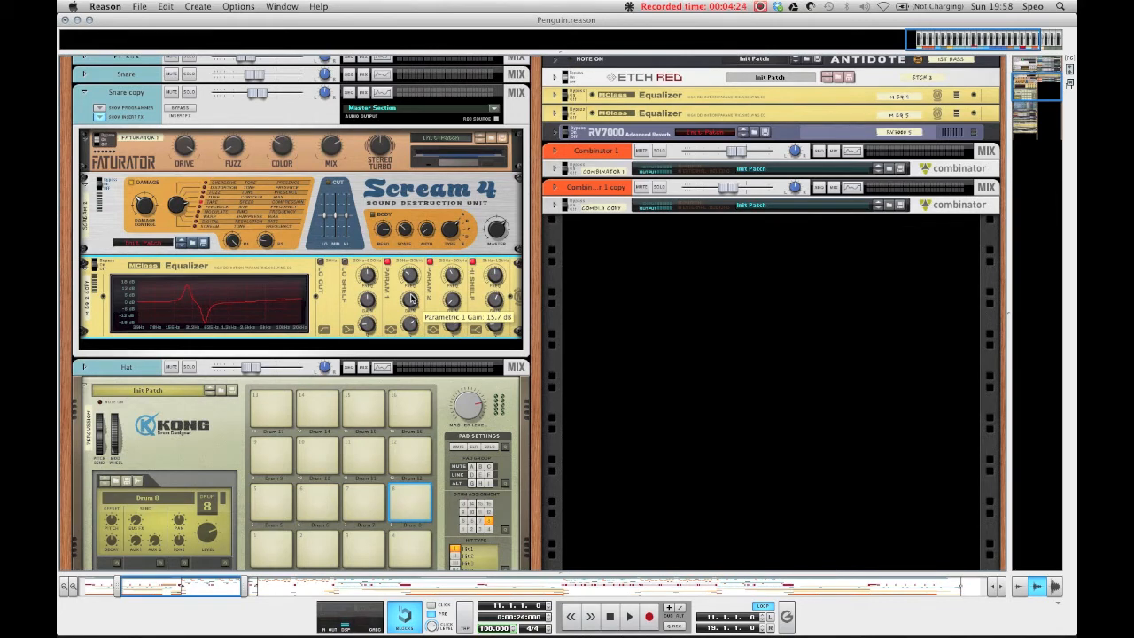
mouse_move(411, 326)
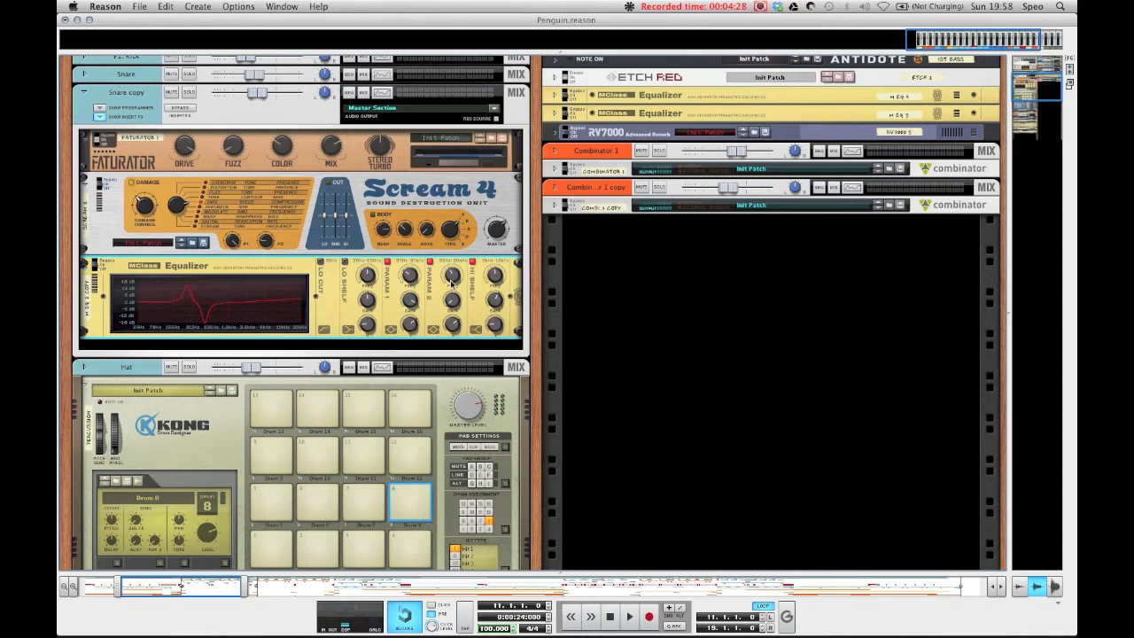
mouse_move(453, 279)
Restore the deleted RV7000 reverb below the equalizer in Snare copy's insert chain
scroll(285, 300, "down", 1)
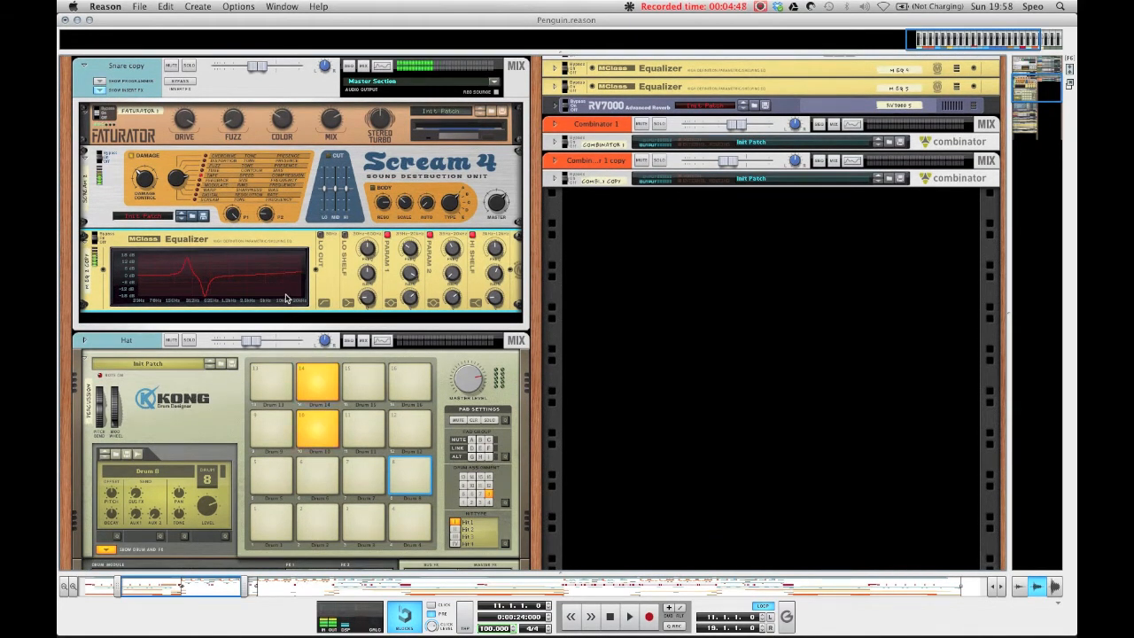
key("super+v")
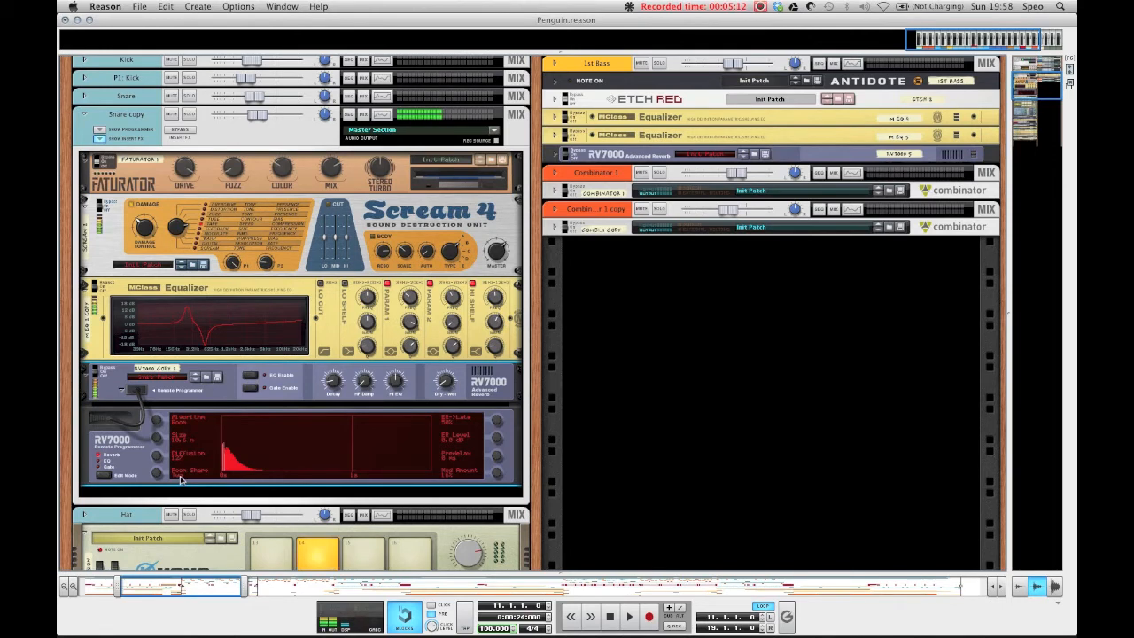
scroll(181, 480, "down", 1)
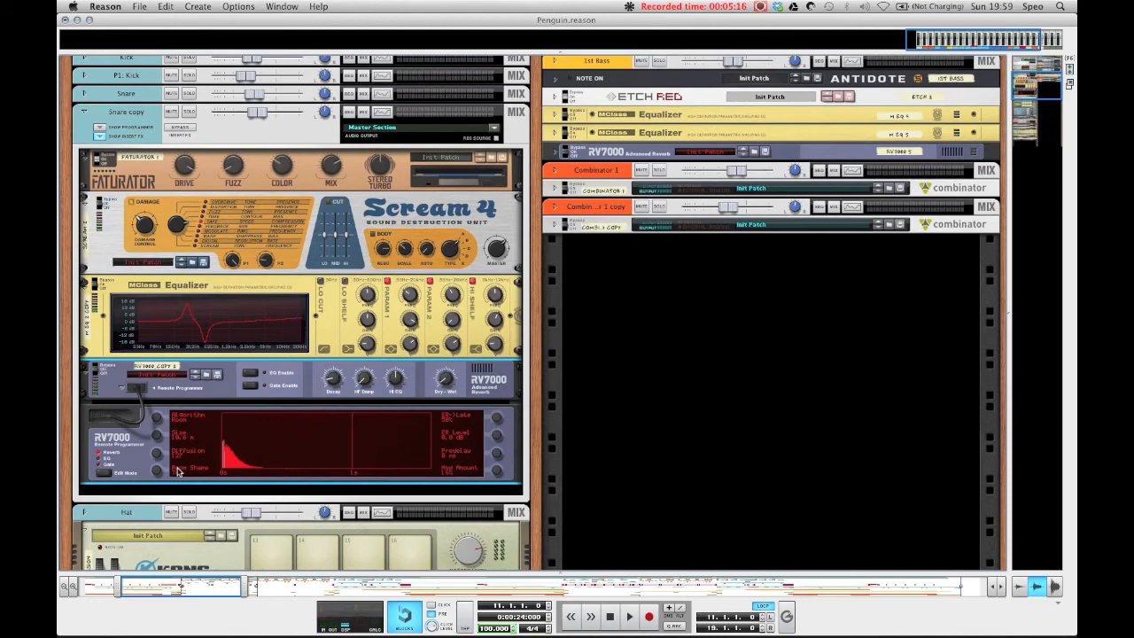
Restore the deleted MClass Stereo Imager below the RV7000 and check its Hi Band width and X-Over Frequency
key("super+v")
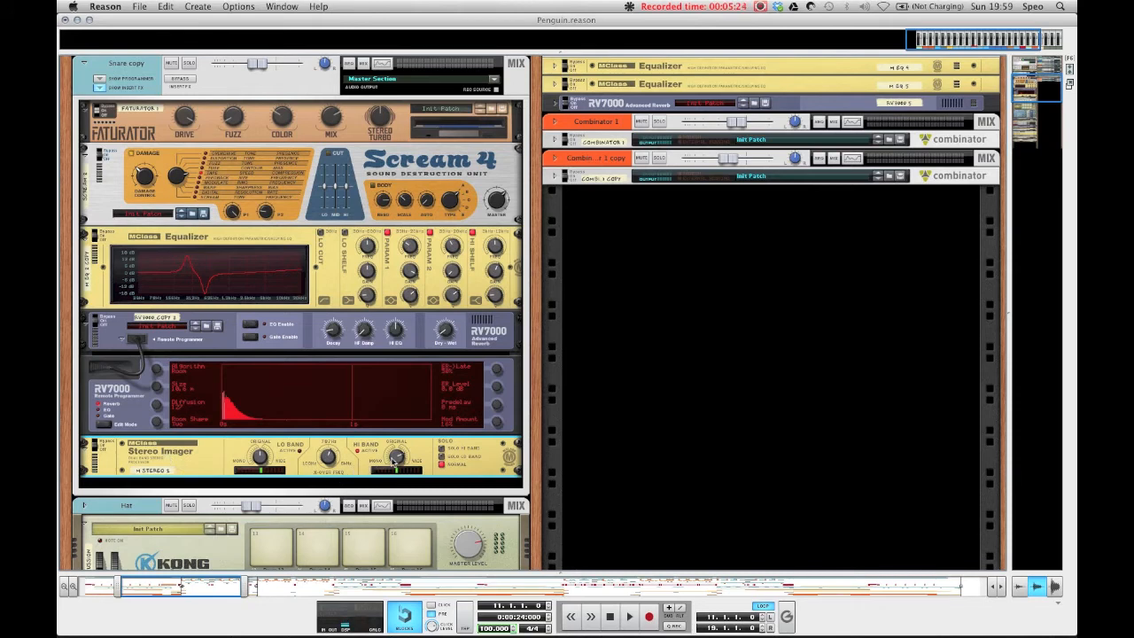
mouse_move(395, 460)
mouse_move(333, 461)
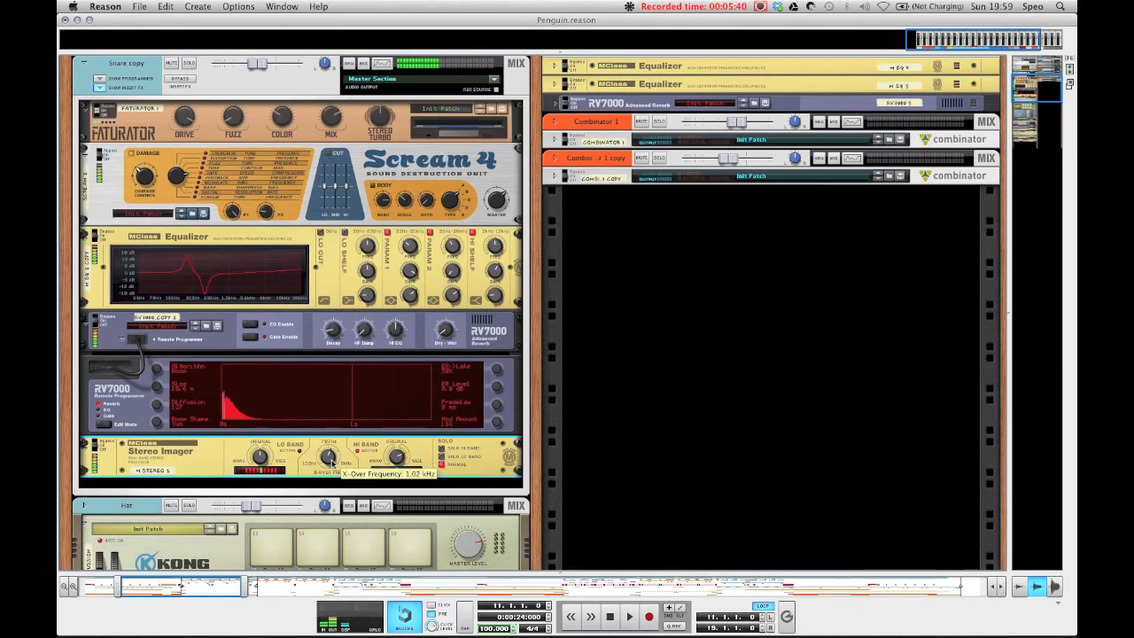
Bring up the sequencer, play the Percussion part, and close its note editor to return to the full arrangement
left_click(168, 8)
left_click(199, 55)
left_click(648, 257)
key("F7")
key("space")
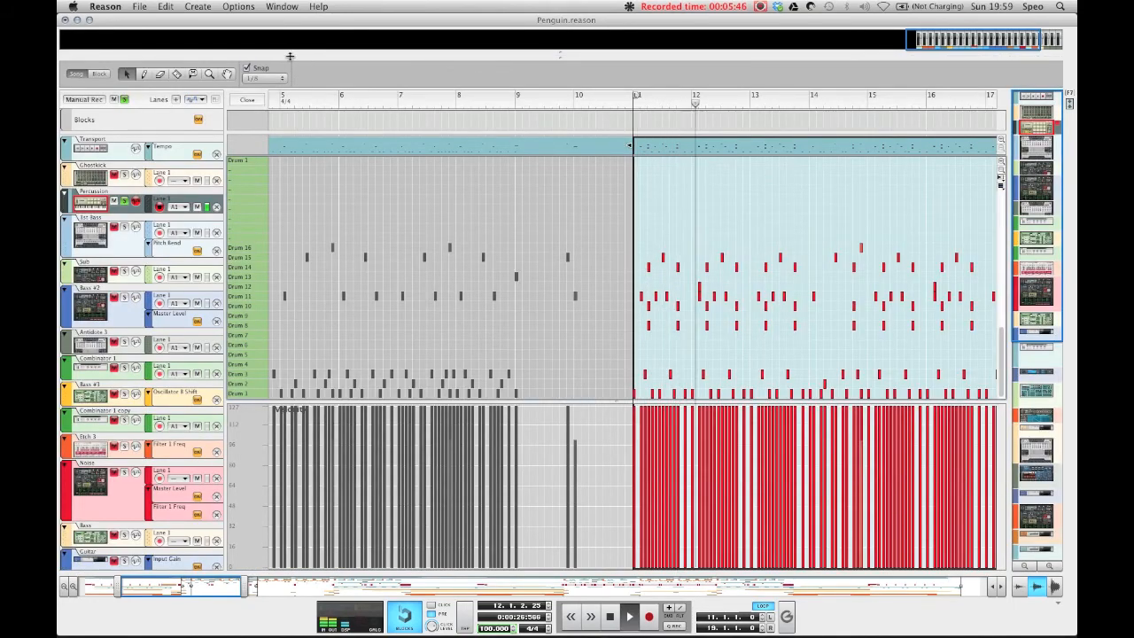
left_click(248, 103)
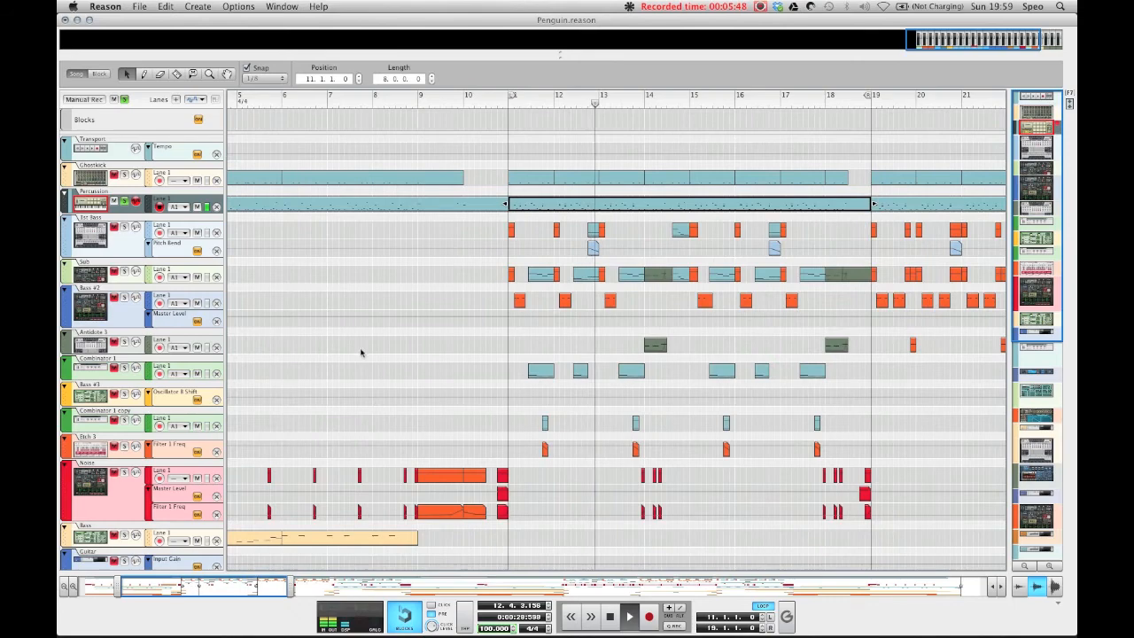
key("space")
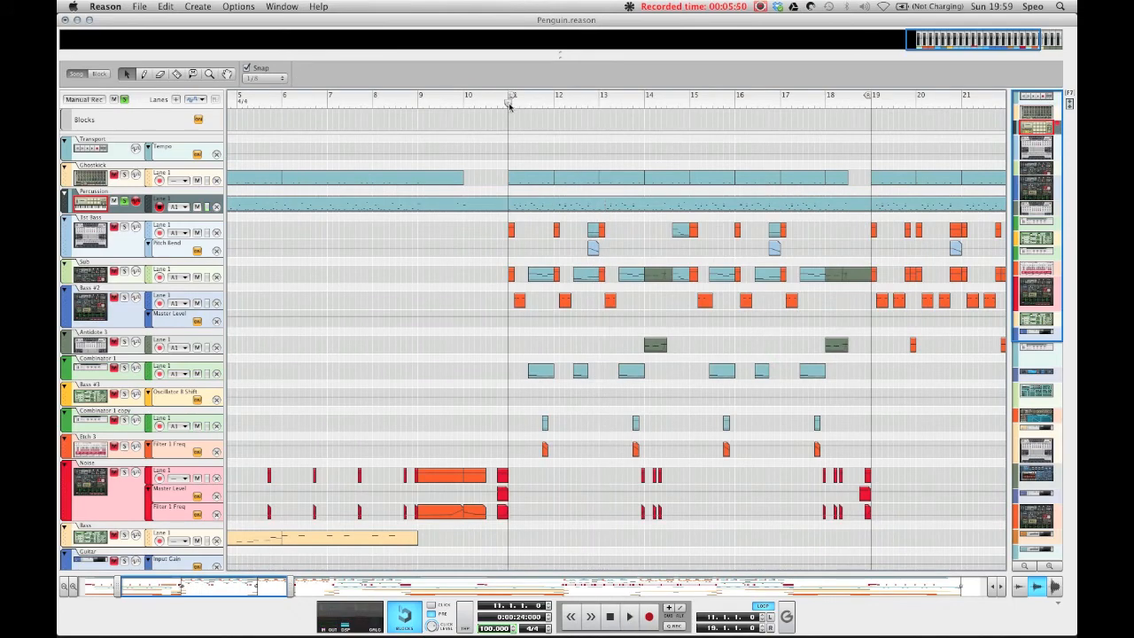
key("F7")
scroll(222, 283, "down", 5)
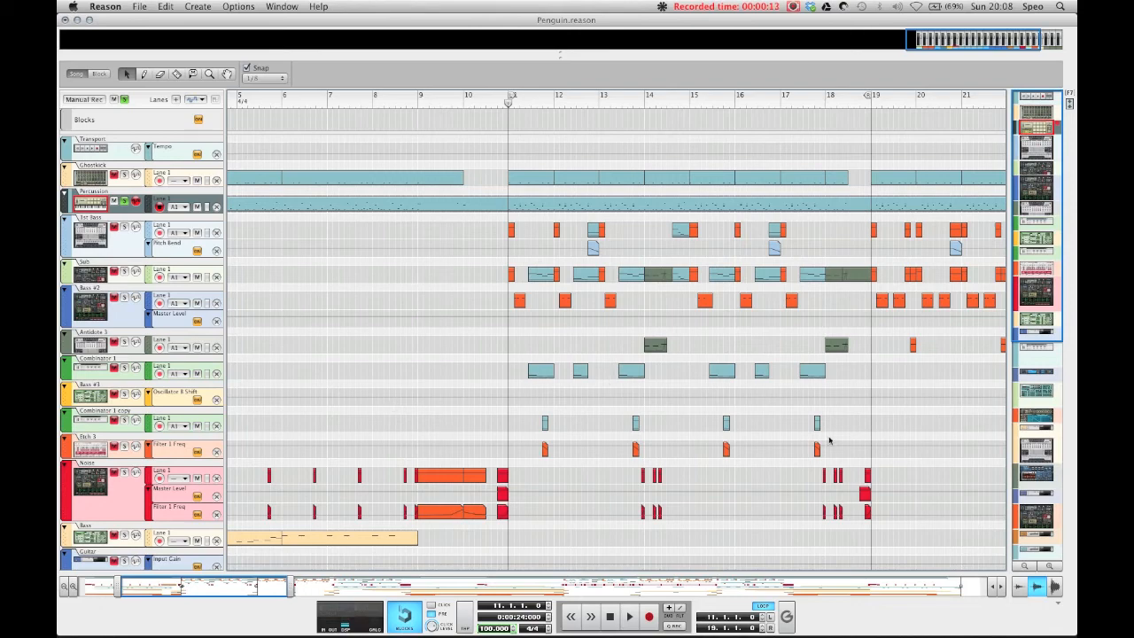
Glance at the ReGroove Mixer and play the song loop with the Percussion lane on groove channel A1
left_click(790, 614)
left_click(789, 613)
key("space")
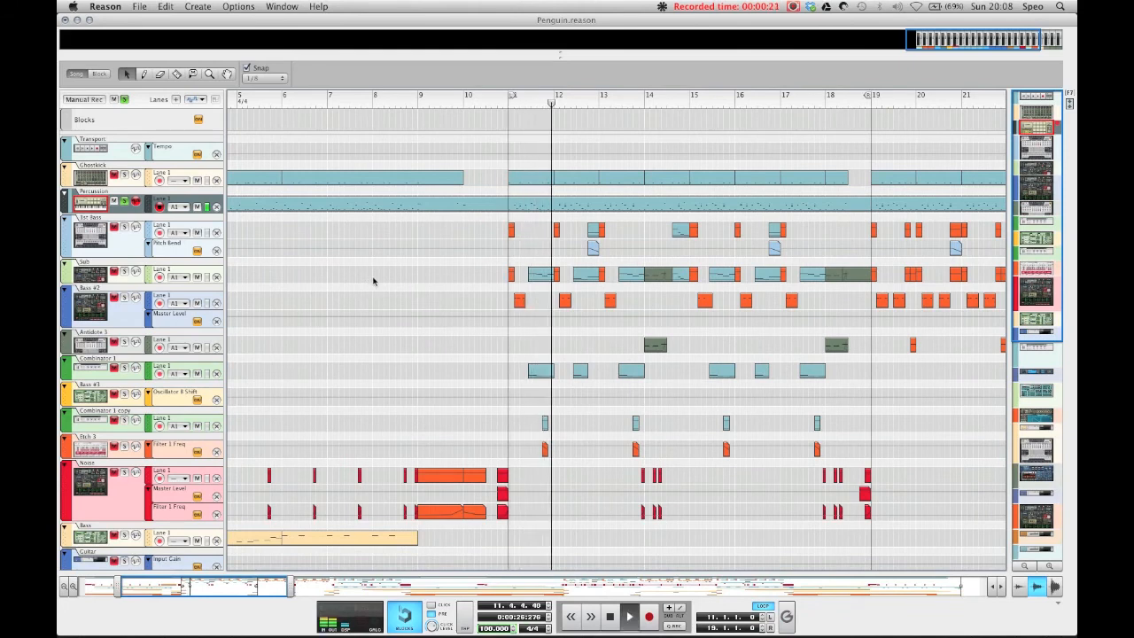
key("space")
Set the Percussion lane's groove assignment to No Channel and play the loop without shuffle
left_click(186, 209)
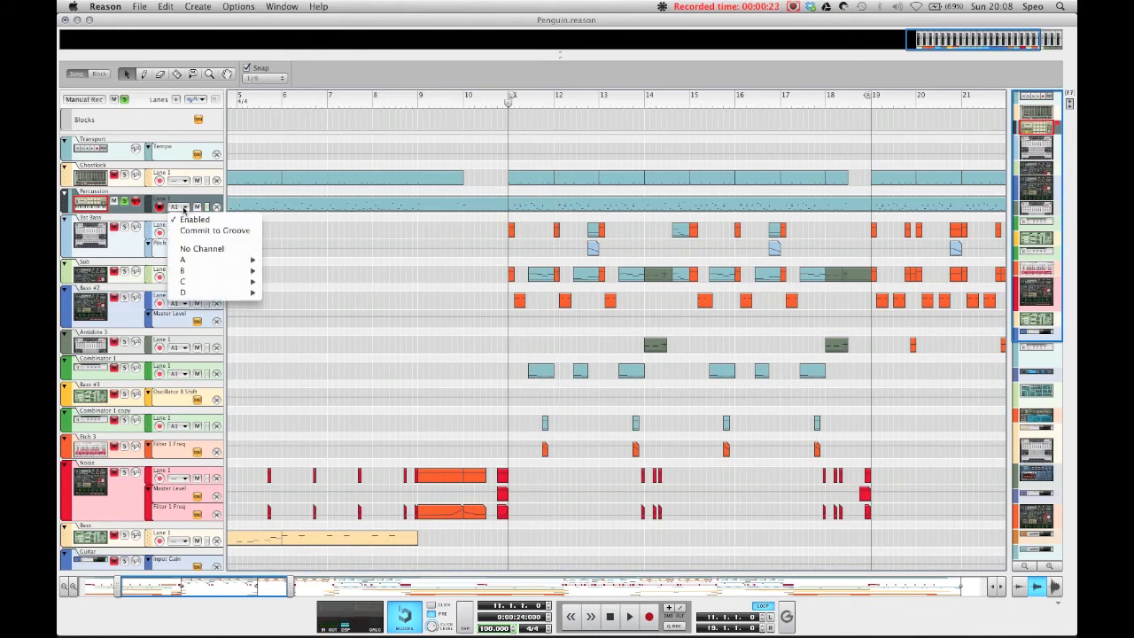
left_click(196, 246)
key("space")
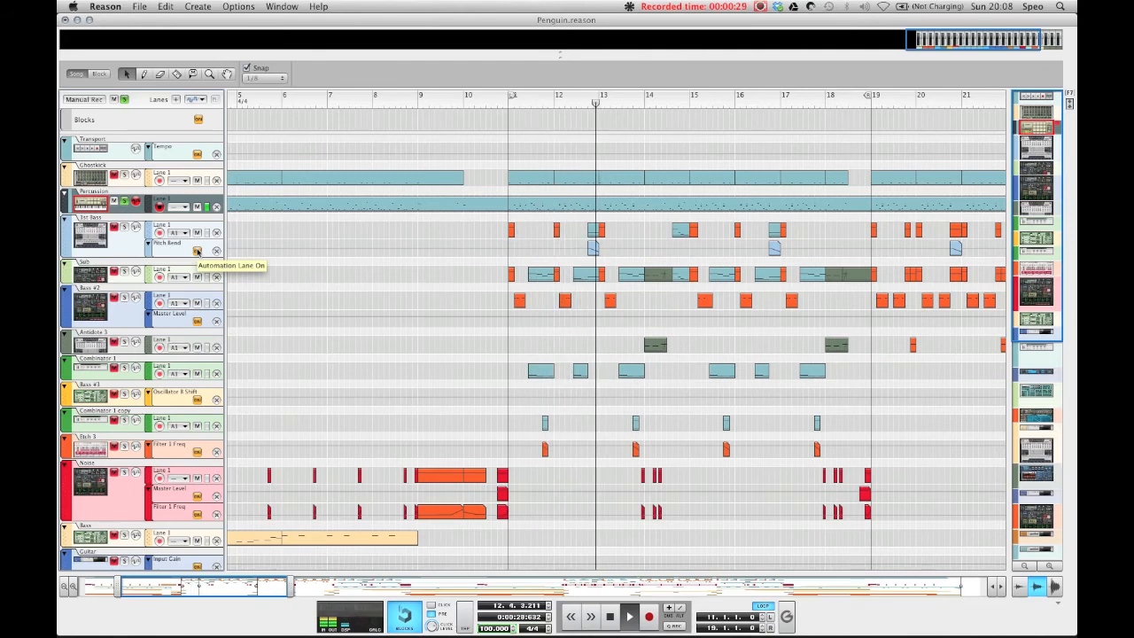
key("space")
left_click(196, 251)
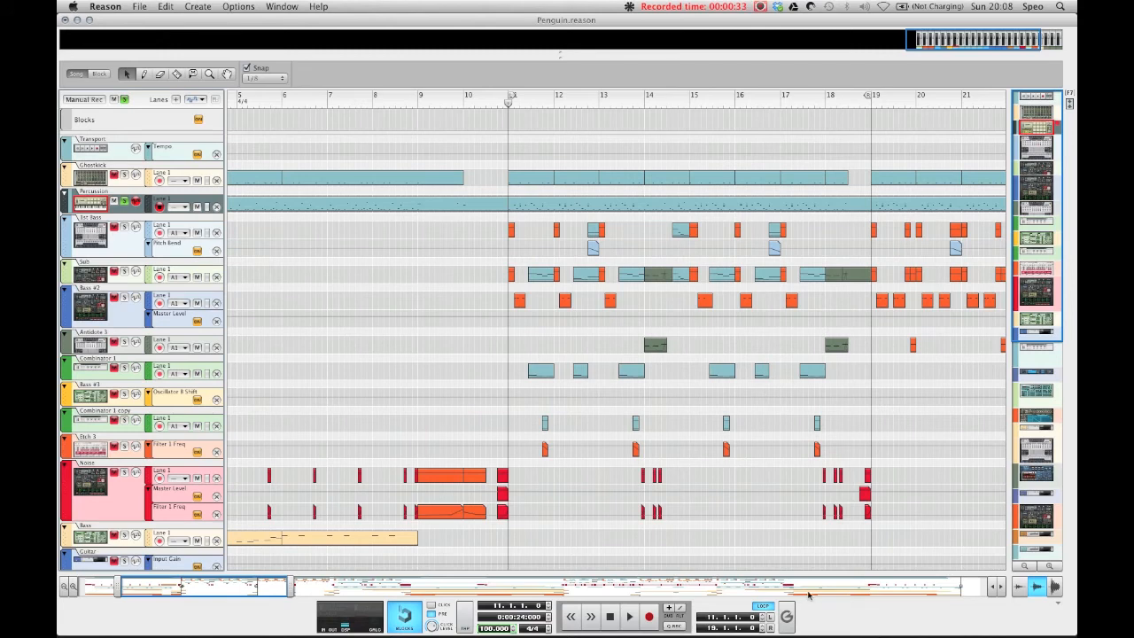
Check channel A1's Shuffle in the ReGroove Mixer, then assign the Percussion lane to A1 with Shuffle 66% and play the loop
left_click(787, 617)
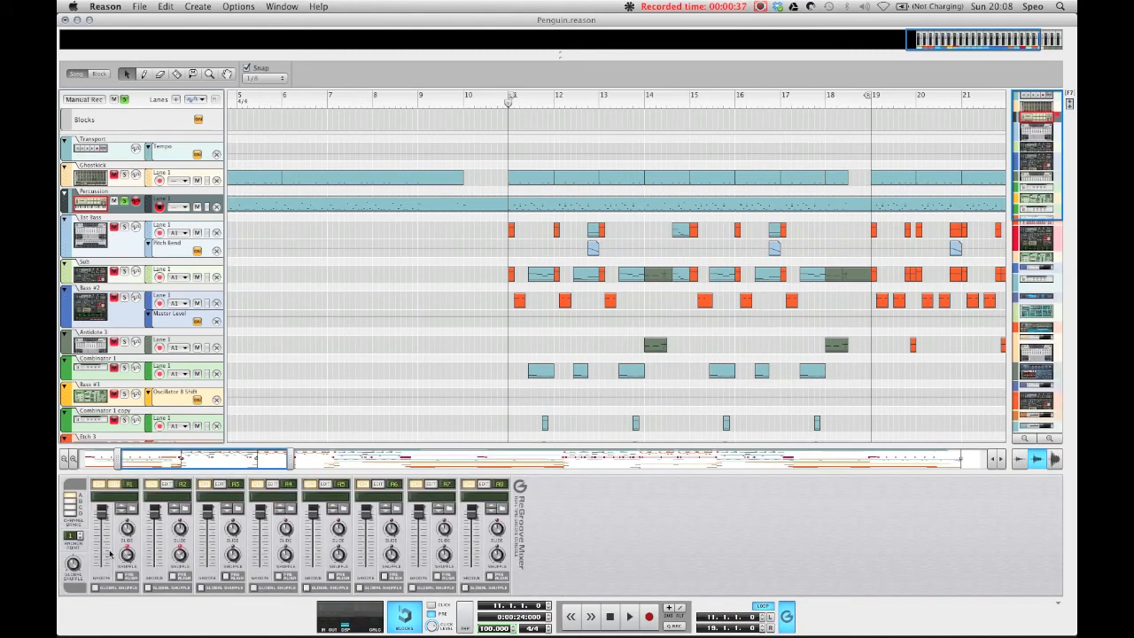
mouse_move(126, 554)
left_click(180, 207)
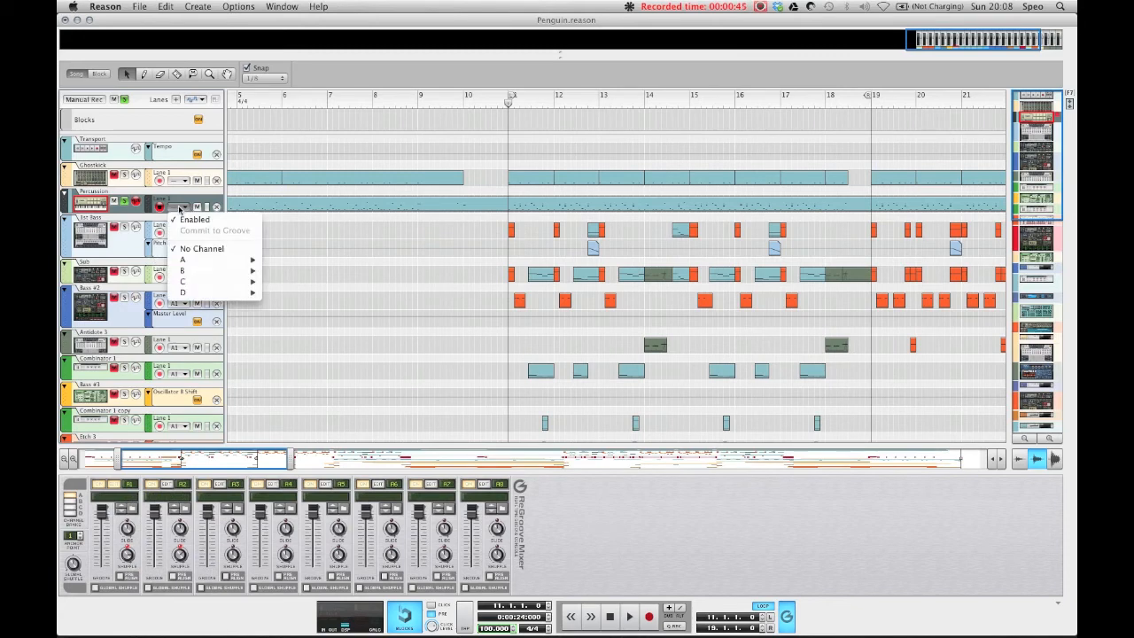
mouse_move(221, 261)
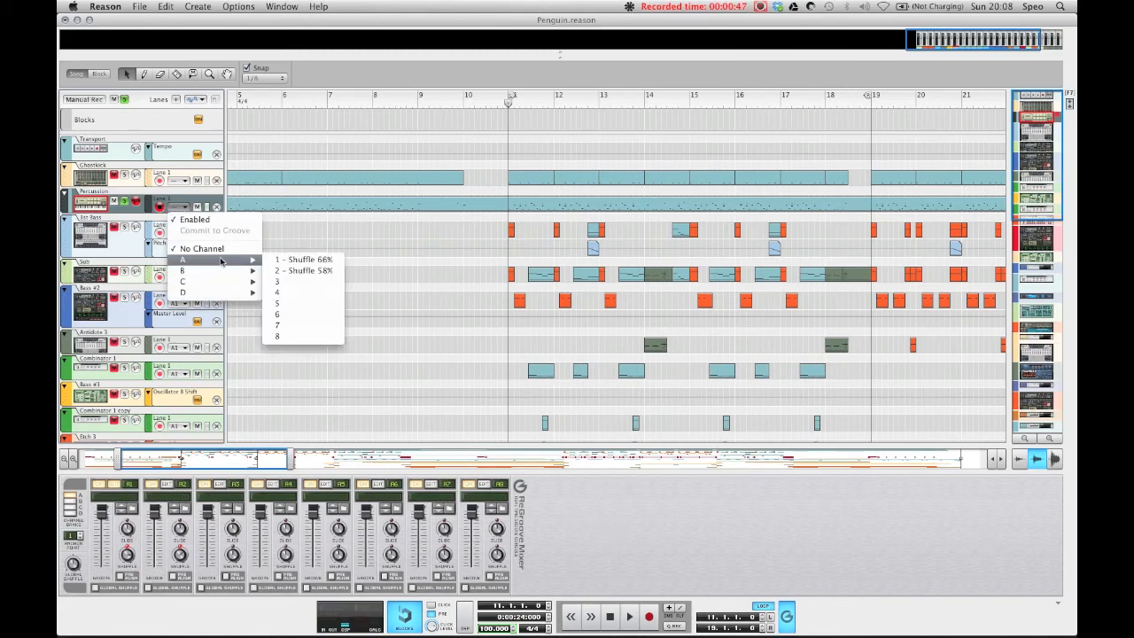
left_click(285, 262)
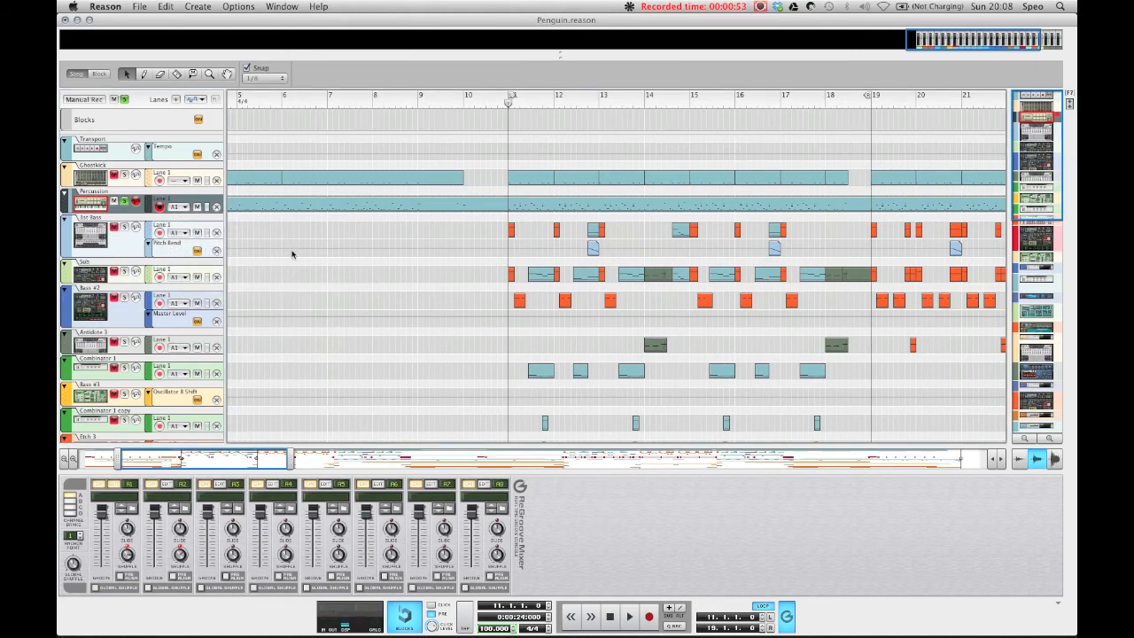
key("space")
left_click(786, 617)
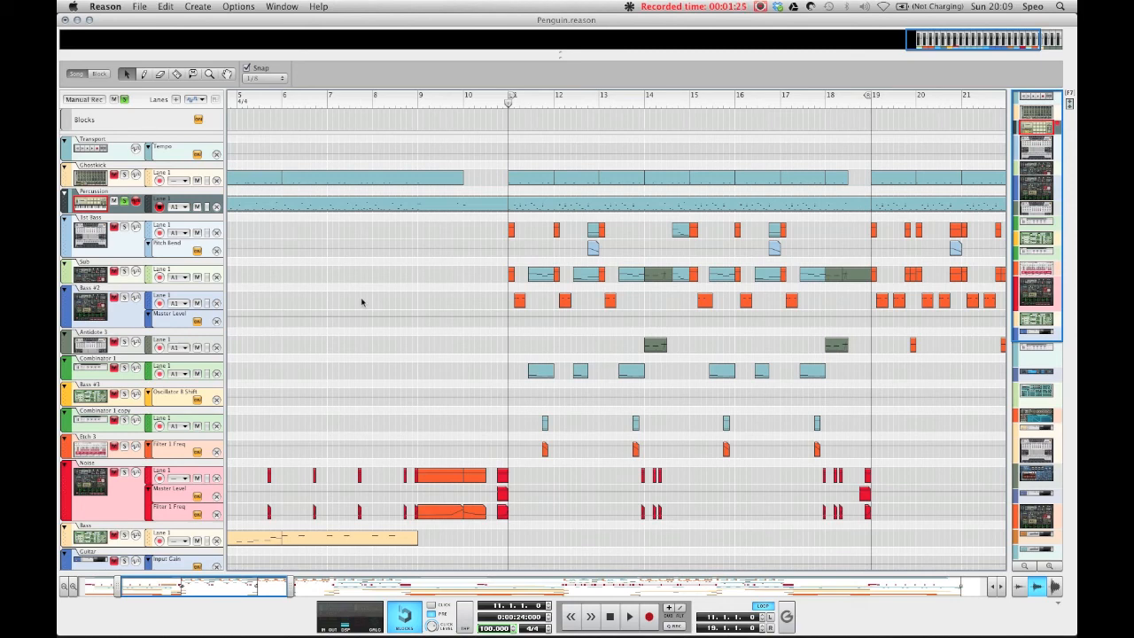
left_click(772, 8)
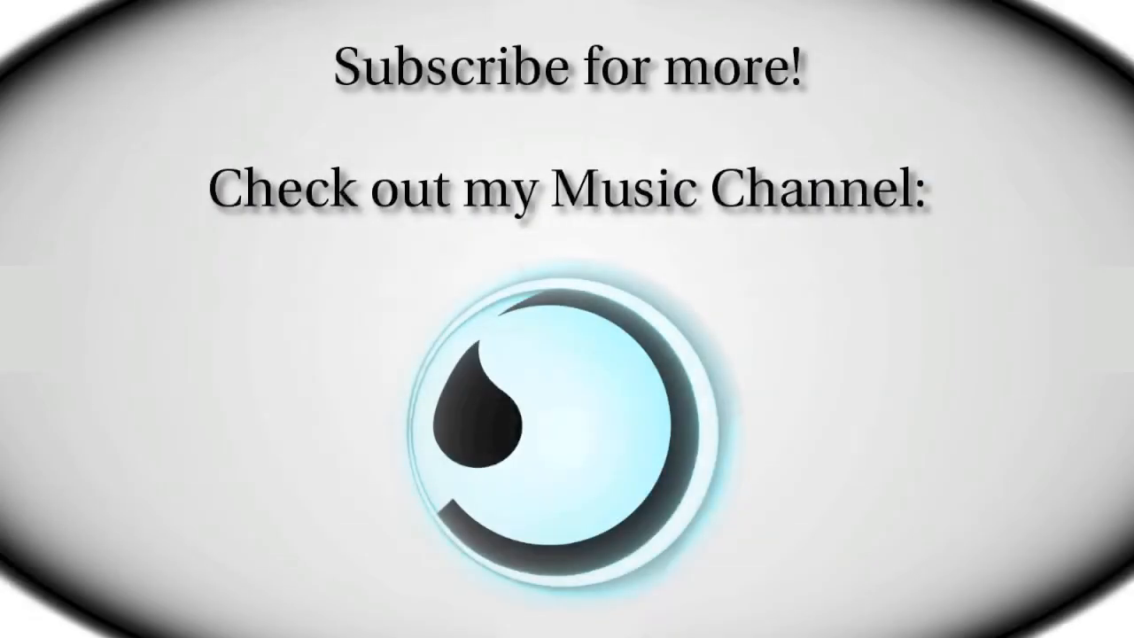